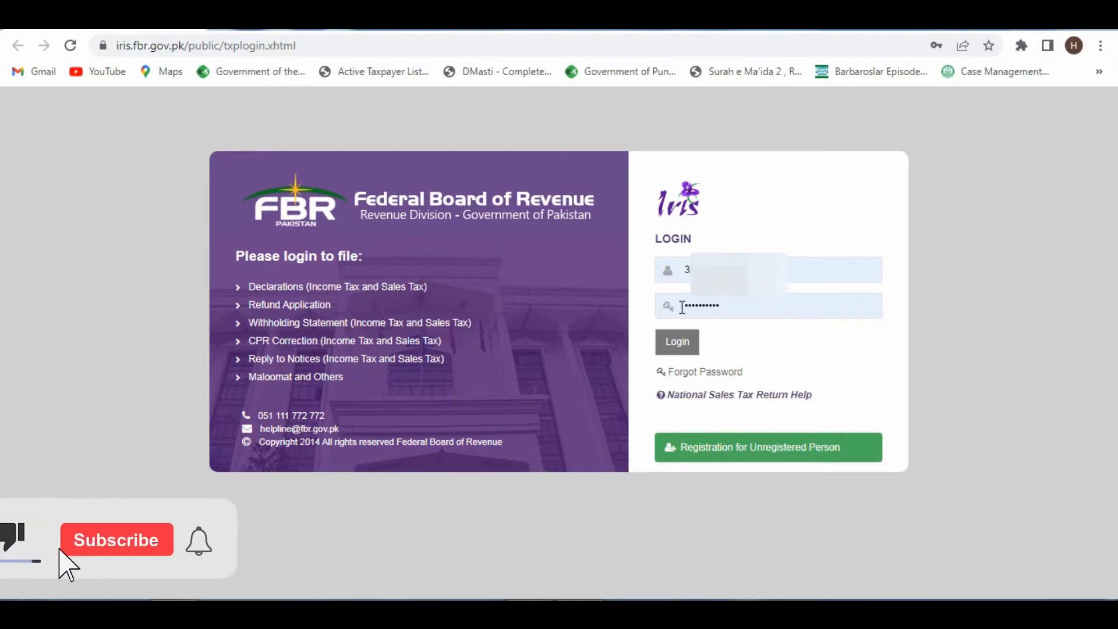
Step: Log in with the prefilled credentials and open the original return for a non-resident Pakistan-origin person having no Pakistan-source income
click(681, 346)
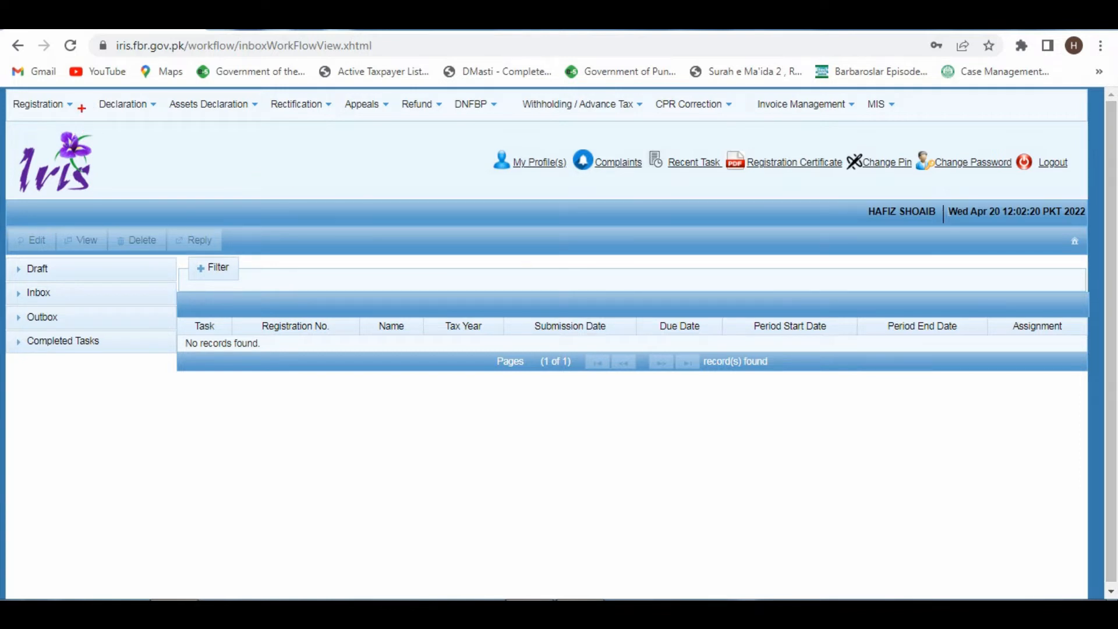
drag(82, 90, 170, 122)
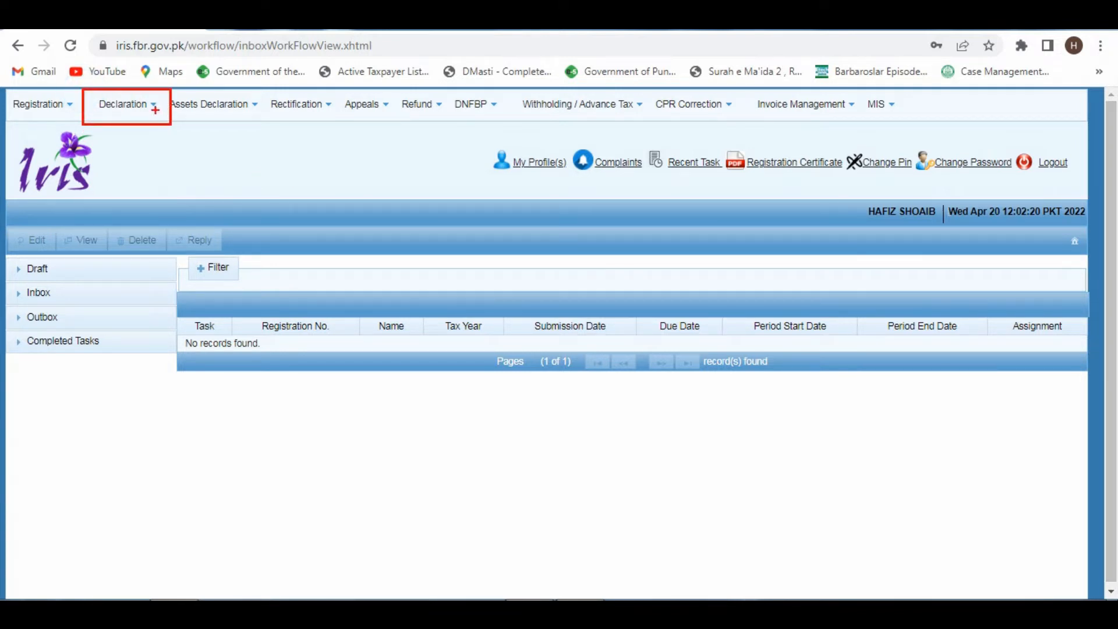
click(140, 105)
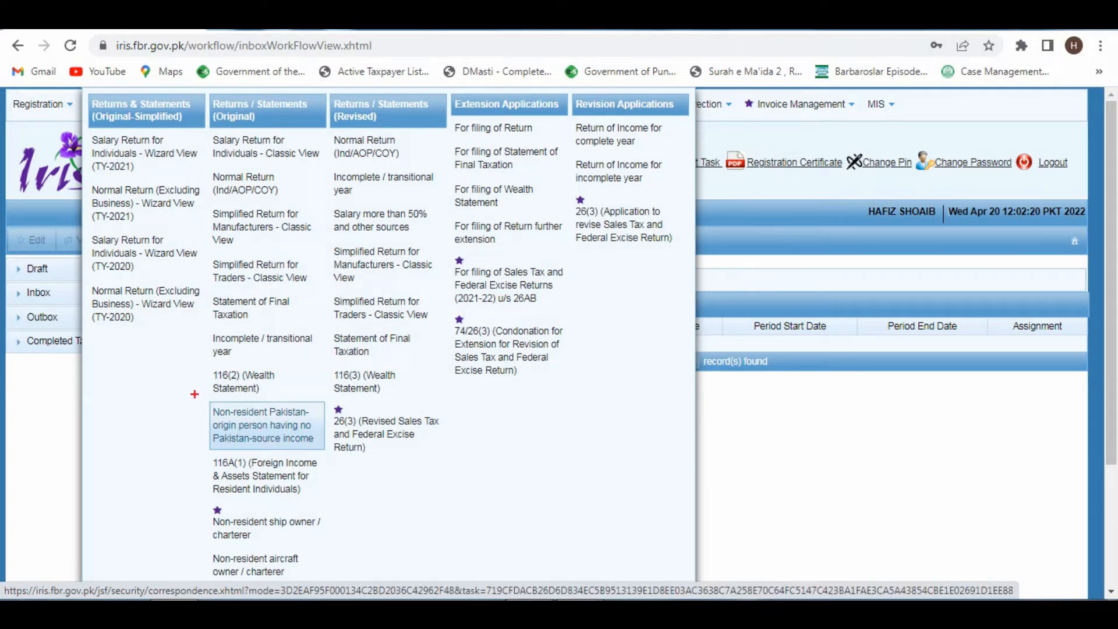
mouse_move(194, 394)
mouse_down()
mouse_move(262, 449)
mouse_move(332, 457)
mouse_up()
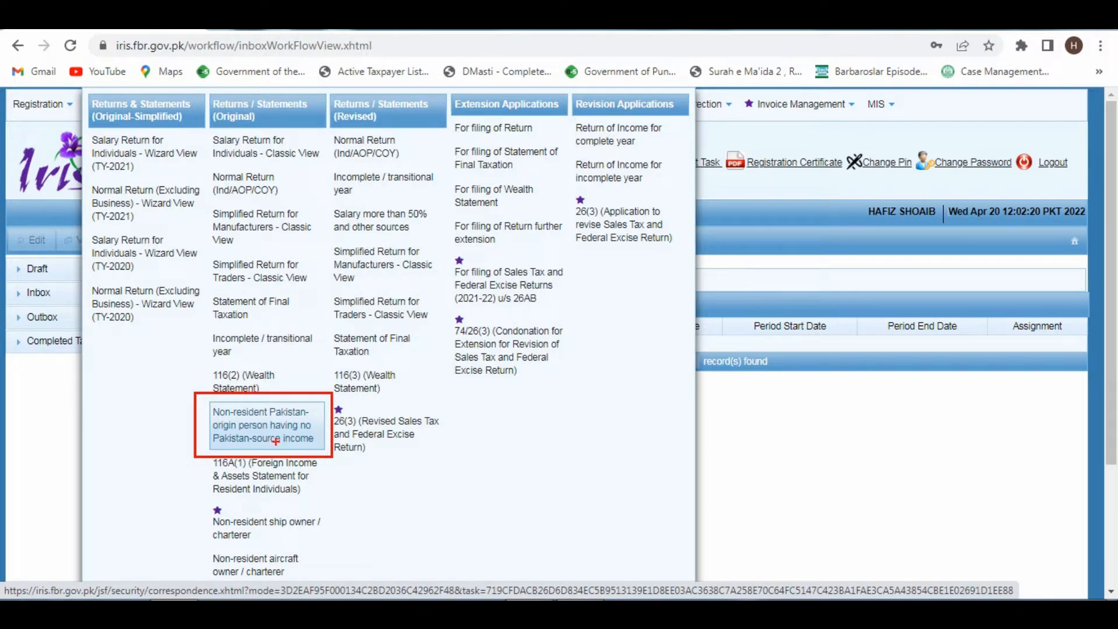
click(273, 434)
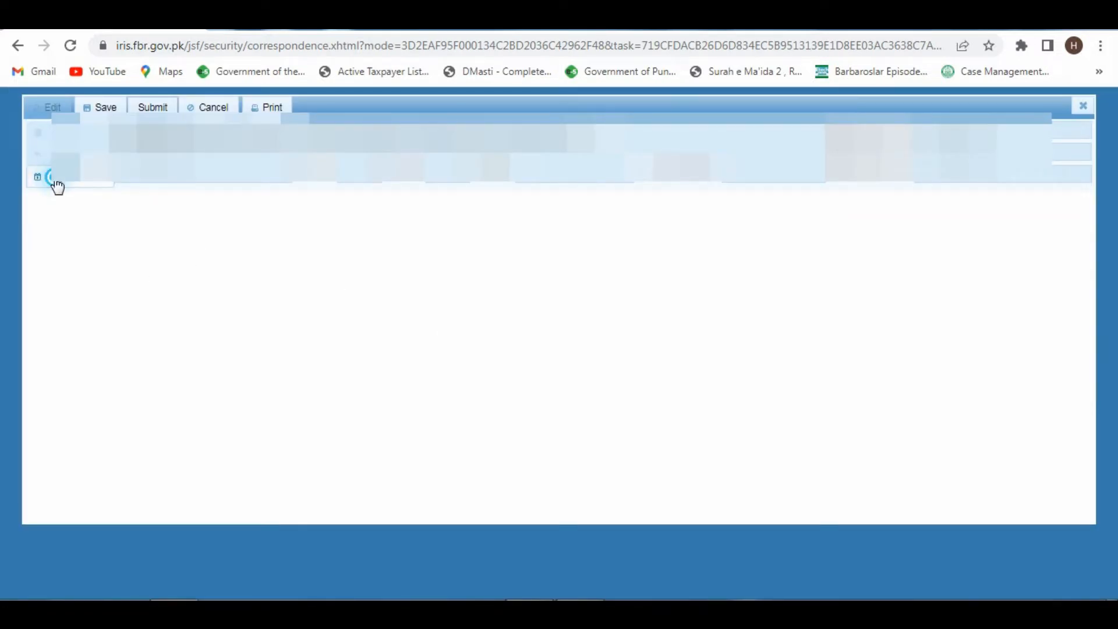
Step: Search for the return's tax period and select tax year 2019
click(56, 184)
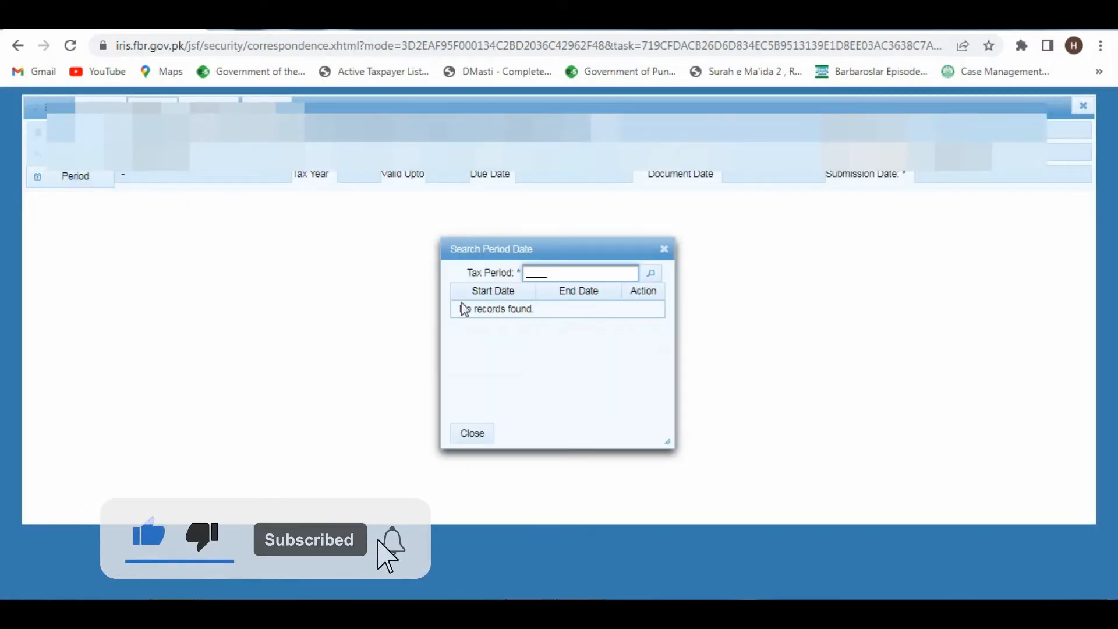
text(2021)
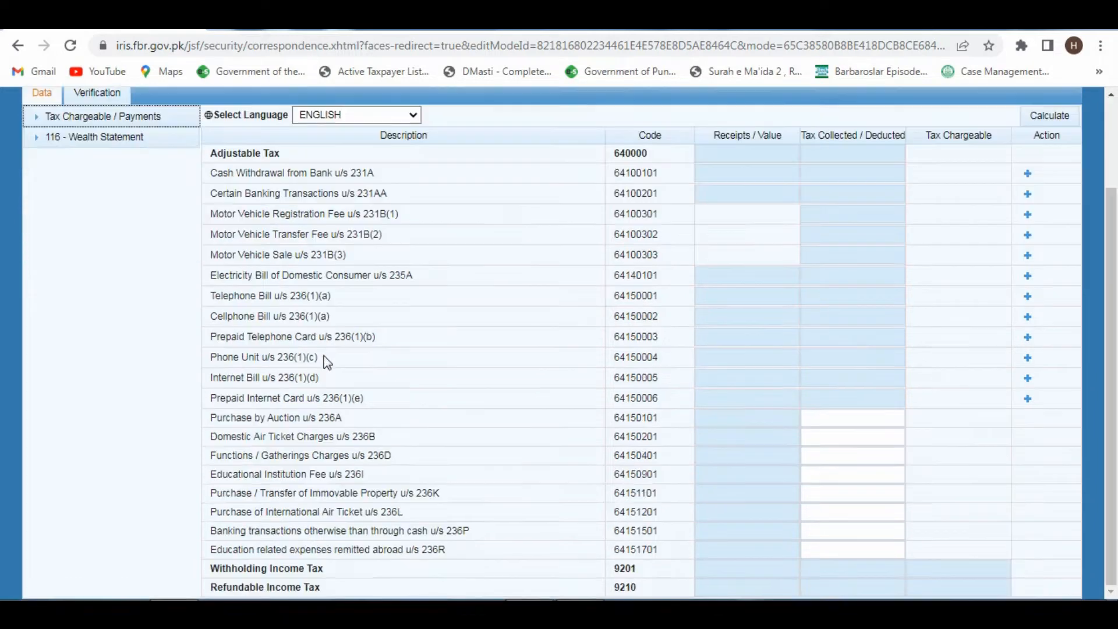
Step: Add an entry under Cash Withdrawal from Bank u/s 231A with the account number and the contents "Current account MCB Bank"
scroll(572, 355, down, 2)
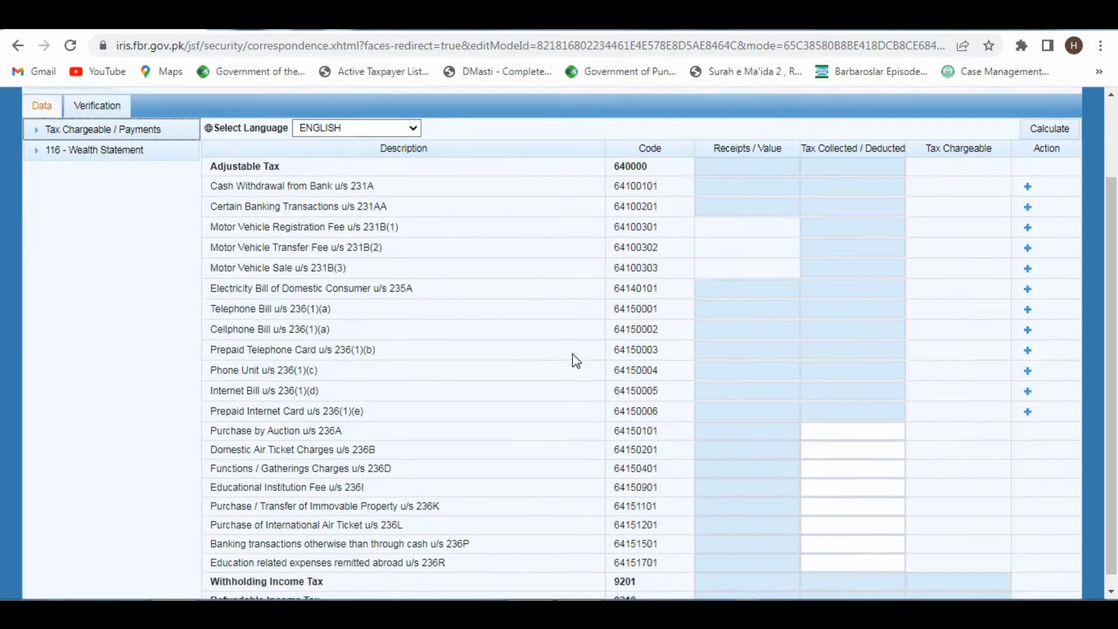
scroll(413, 507, up, 1)
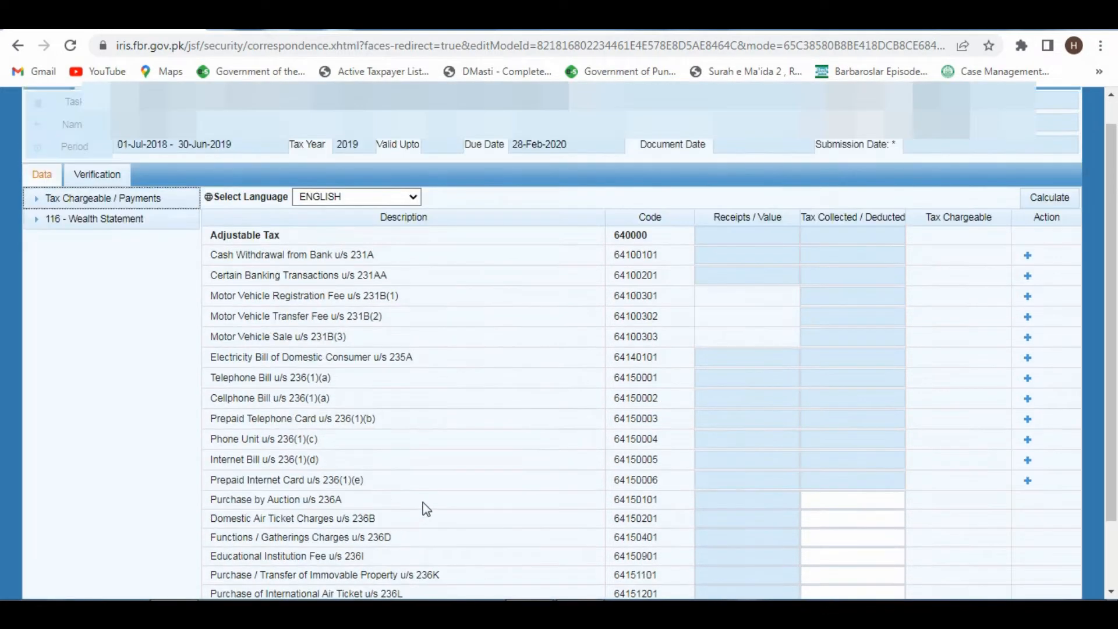
scroll(506, 541, down, 1)
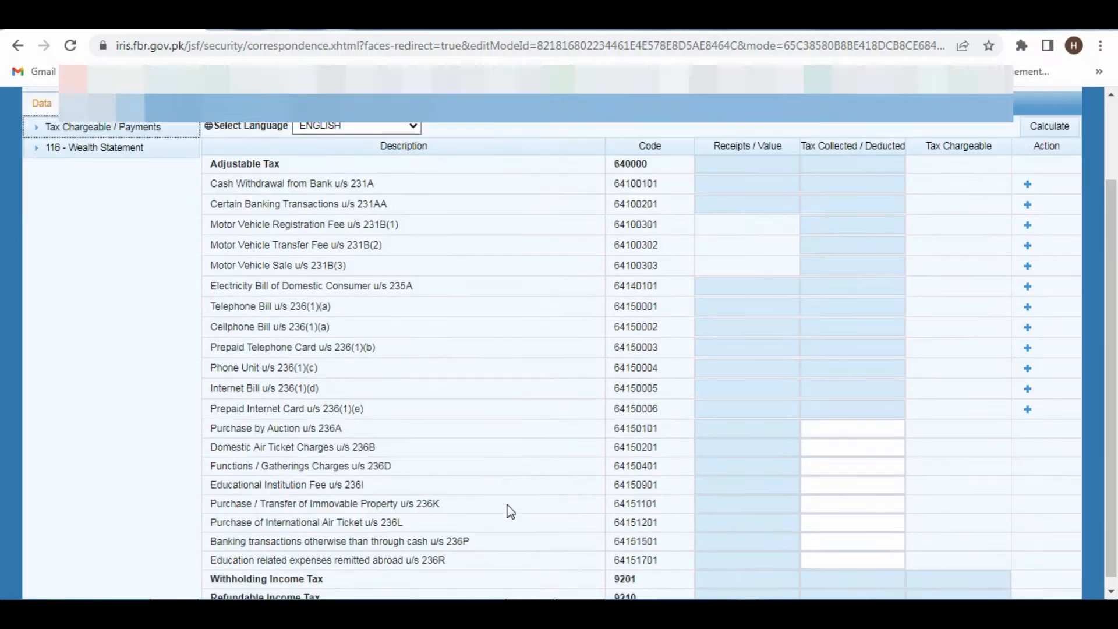
scroll(510, 512, up, 1)
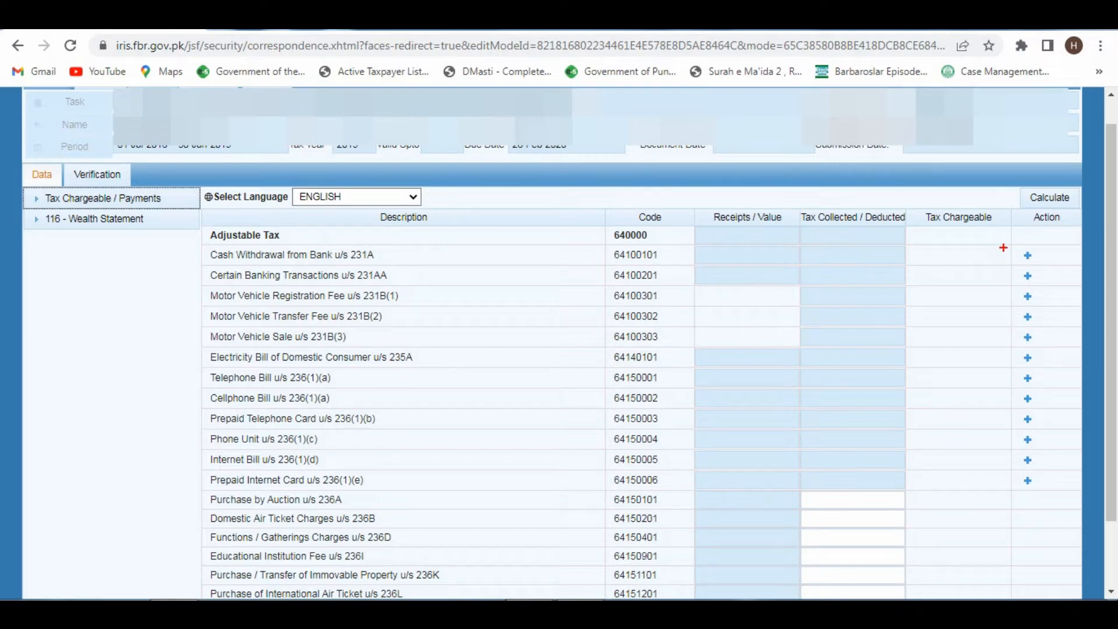
drag(1003, 240, 1049, 264)
click(1027, 255)
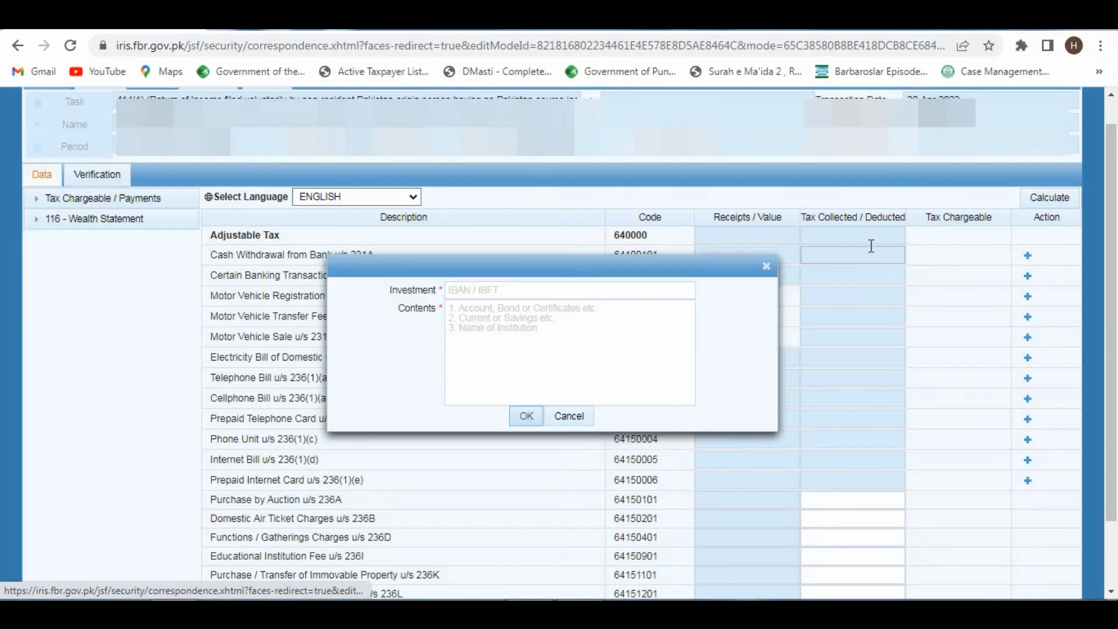
click(498, 288)
text(1)
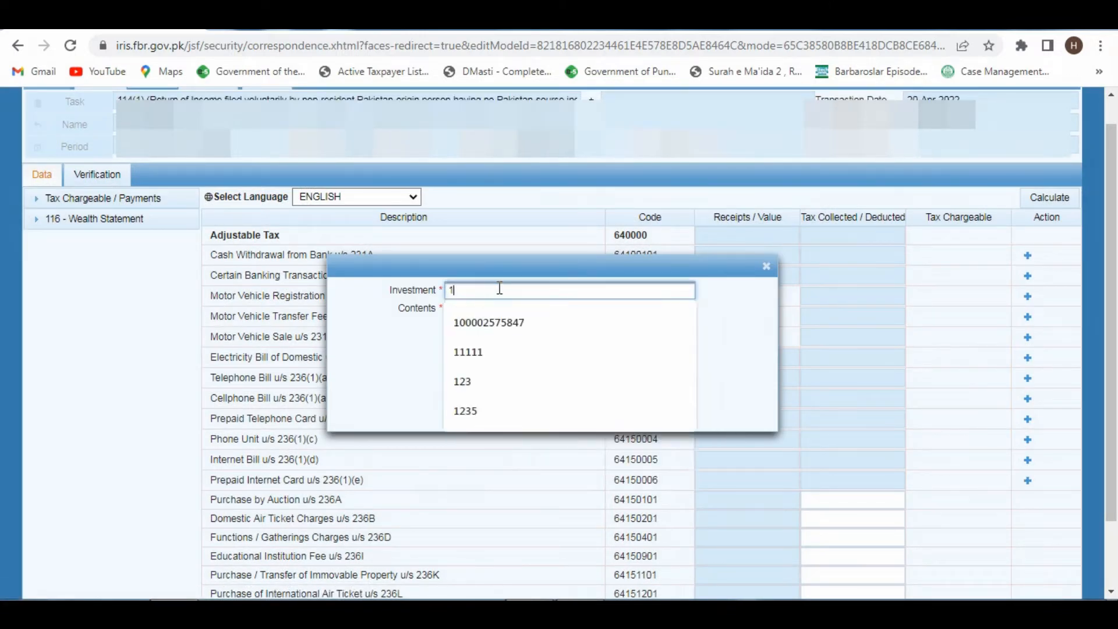
text(2345)
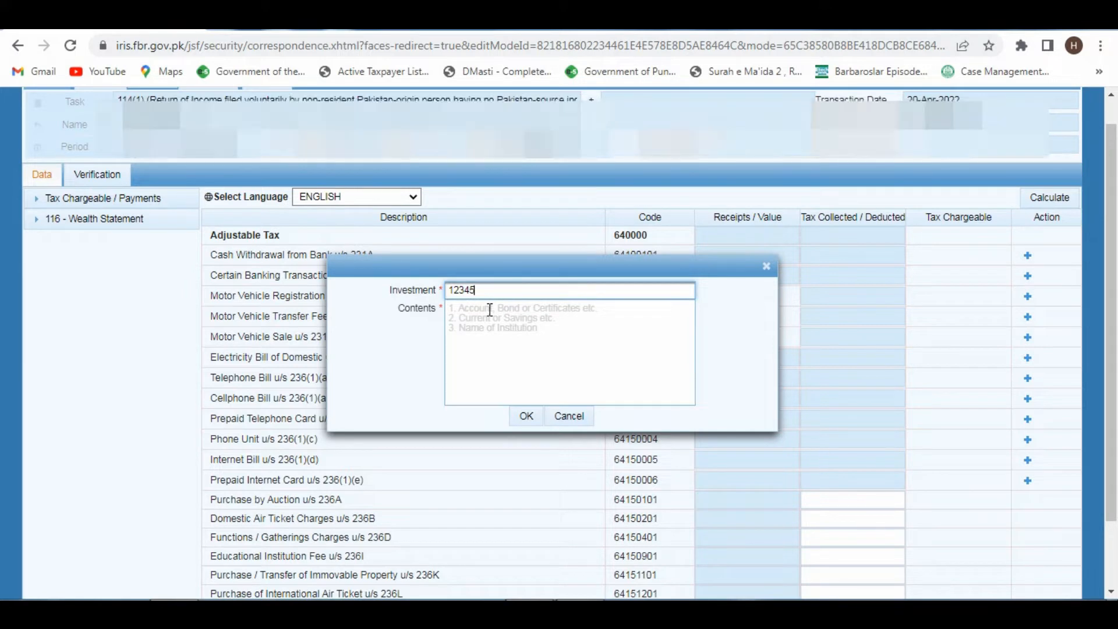
click(490, 310)
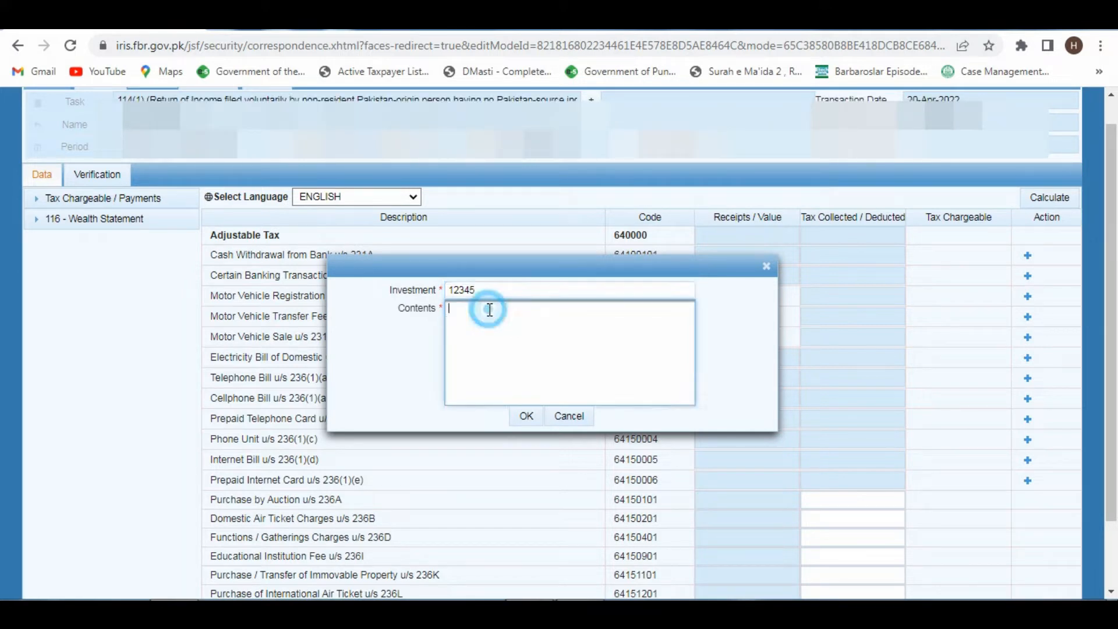
text(Current account MCB Bank)
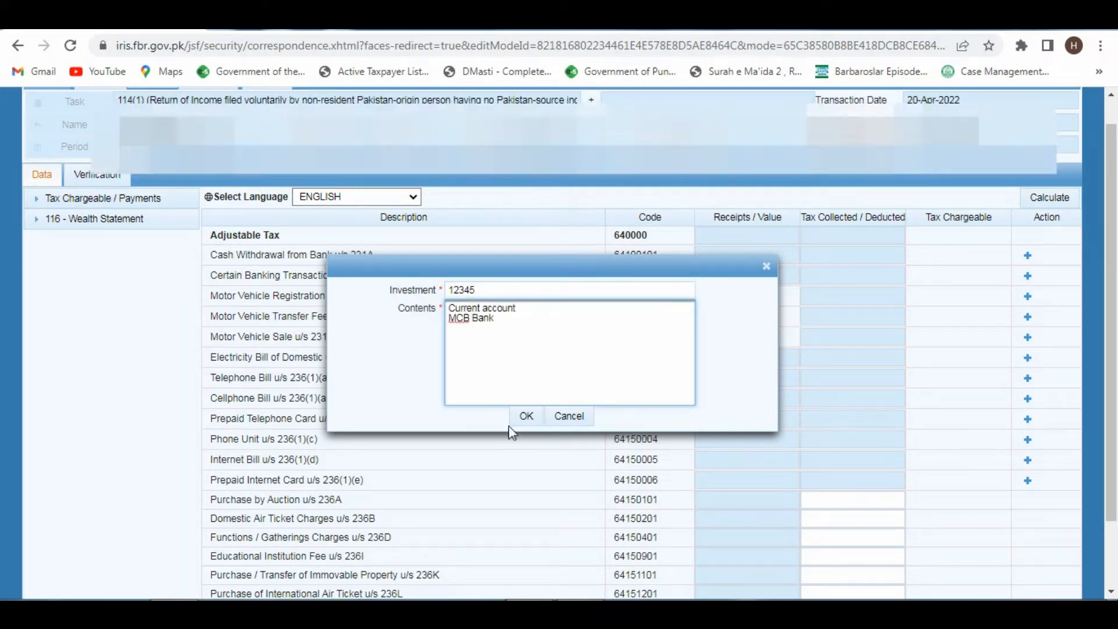
click(526, 418)
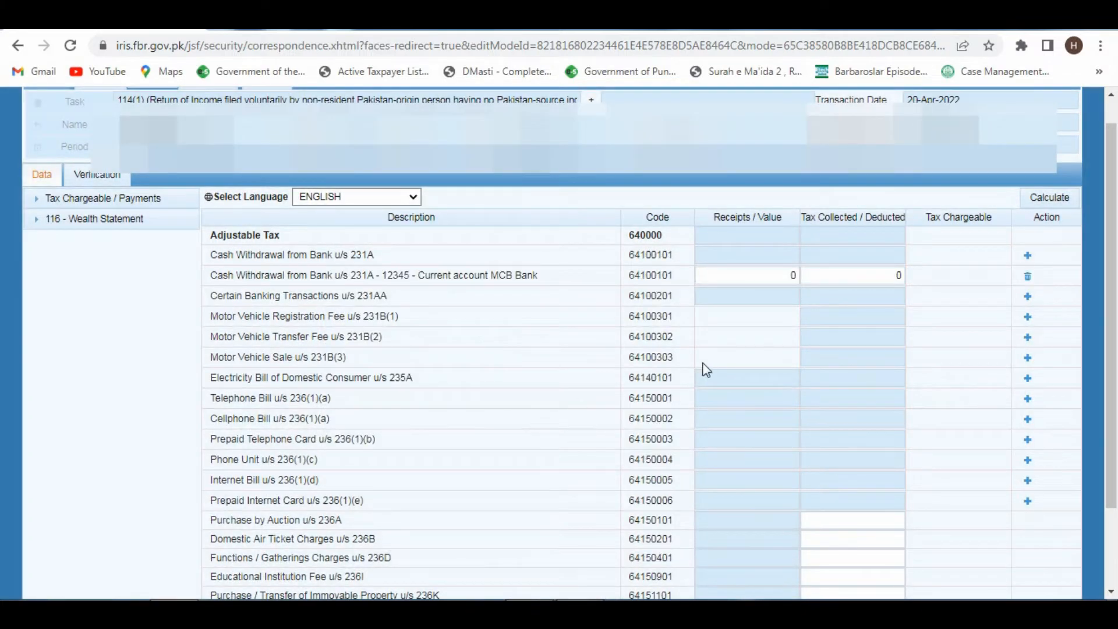
Step: Set the tax collected on the MCB Bank cash withdrawal entry to 50,000 and recalculate the adjustable tax
click(863, 275)
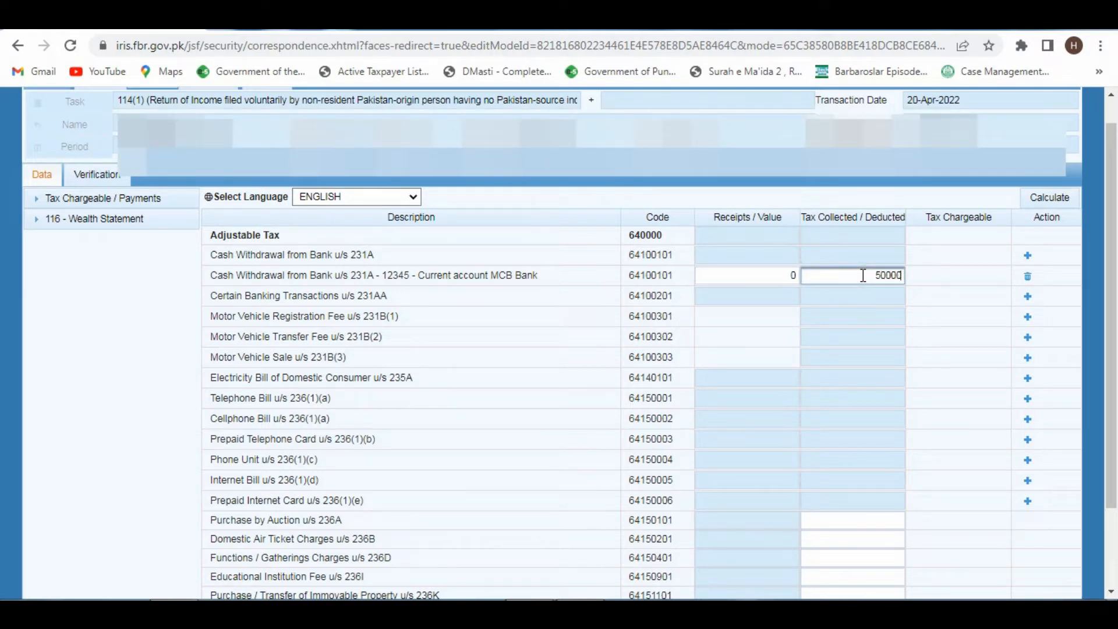
text(50000)
click(1029, 200)
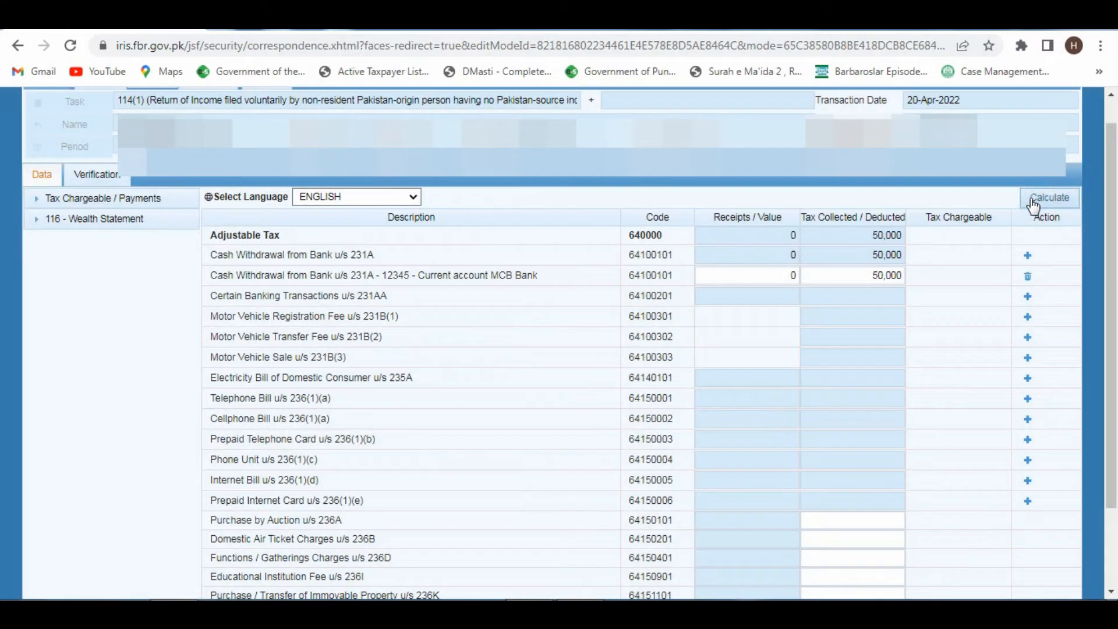
click(1030, 198)
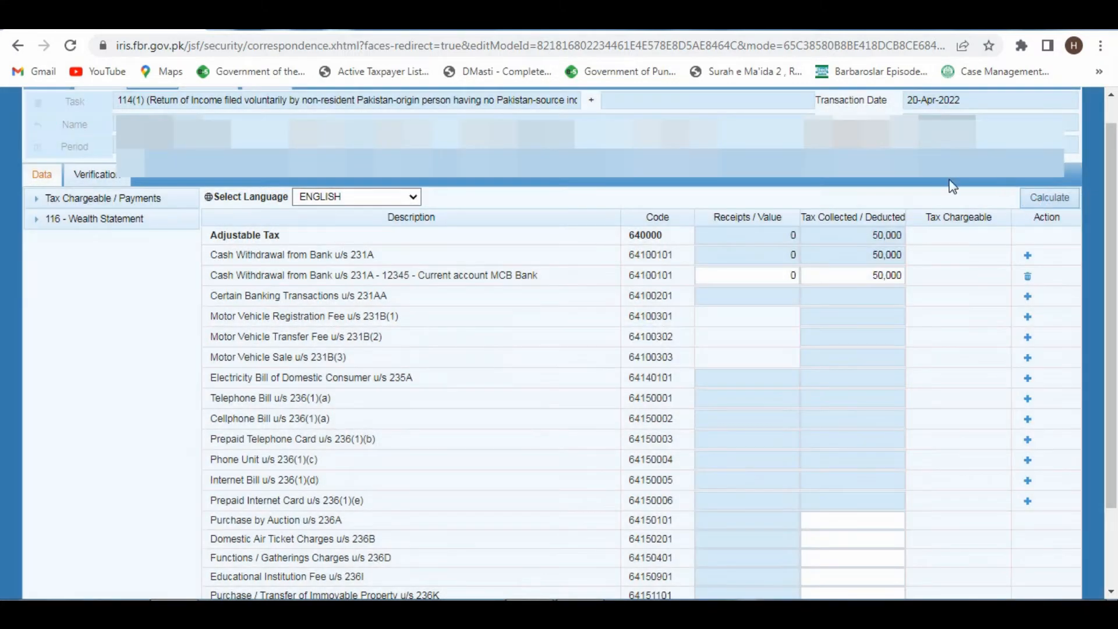
Step: Set the tax collected for Domestic Air Ticket Charges u/s 236B to 50,000 and recalculate the adjustable tax
scroll(341, 256, down, 2)
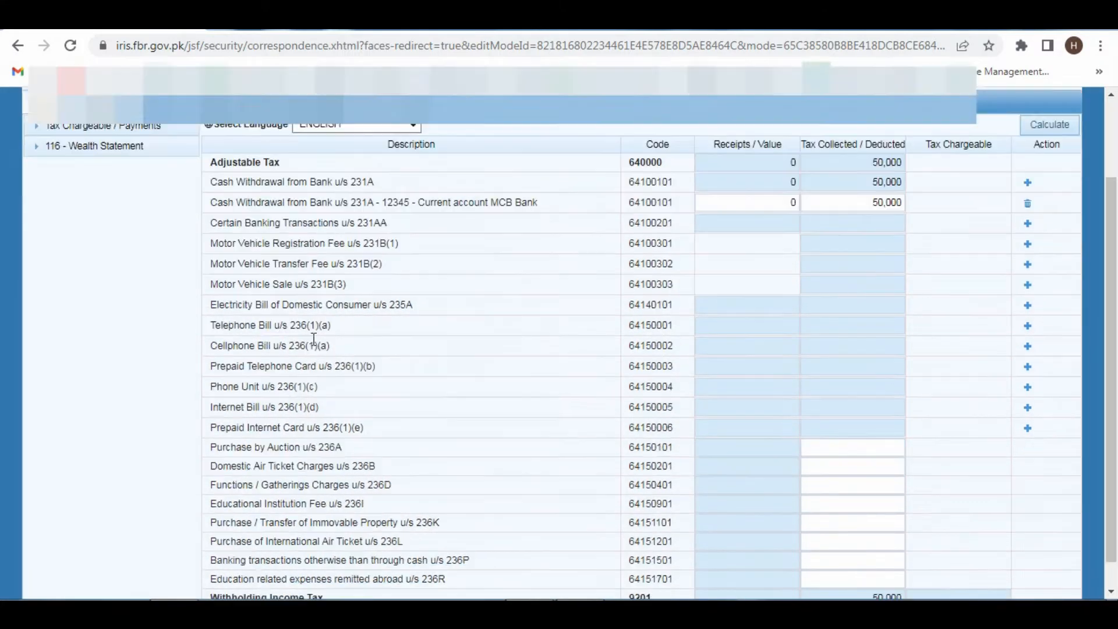
scroll(342, 459, up, 3)
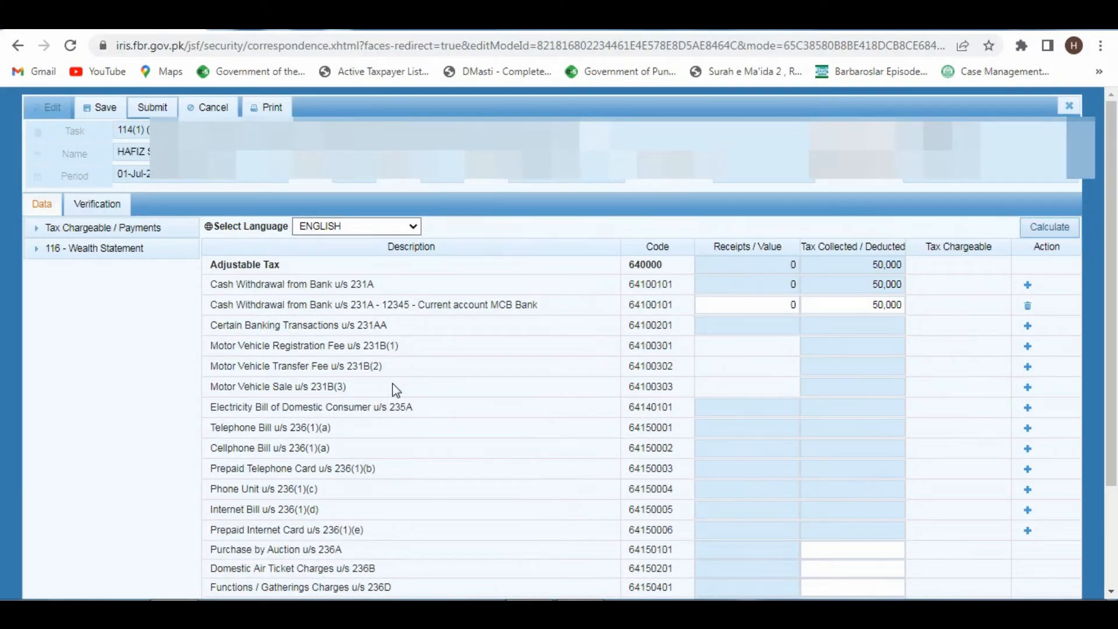
scroll(408, 407, down, 2)
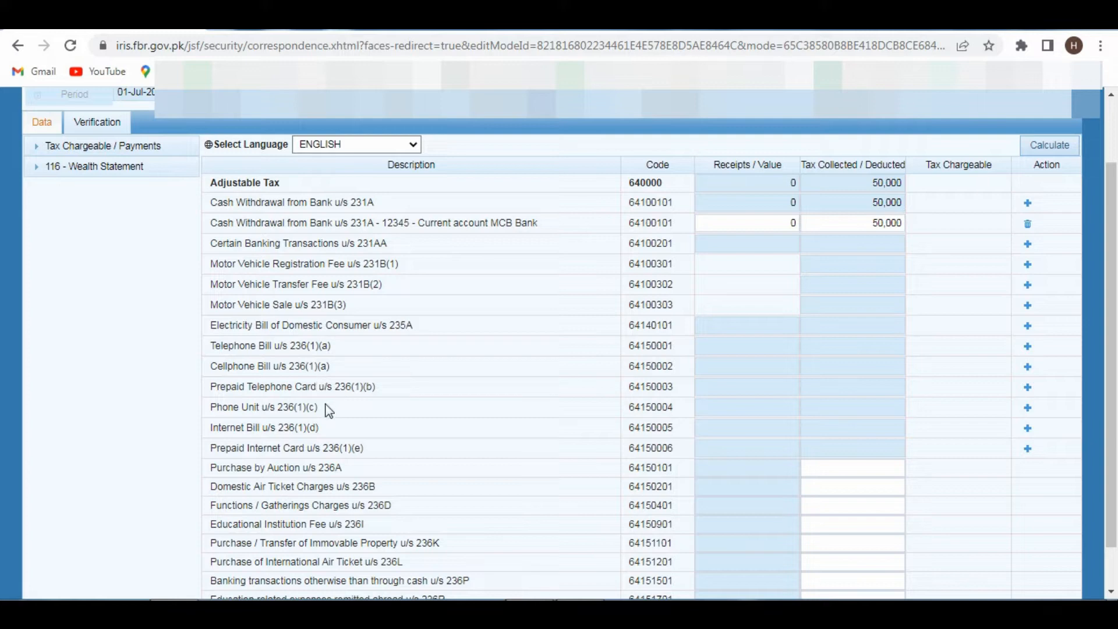
scroll(330, 438, down, 1)
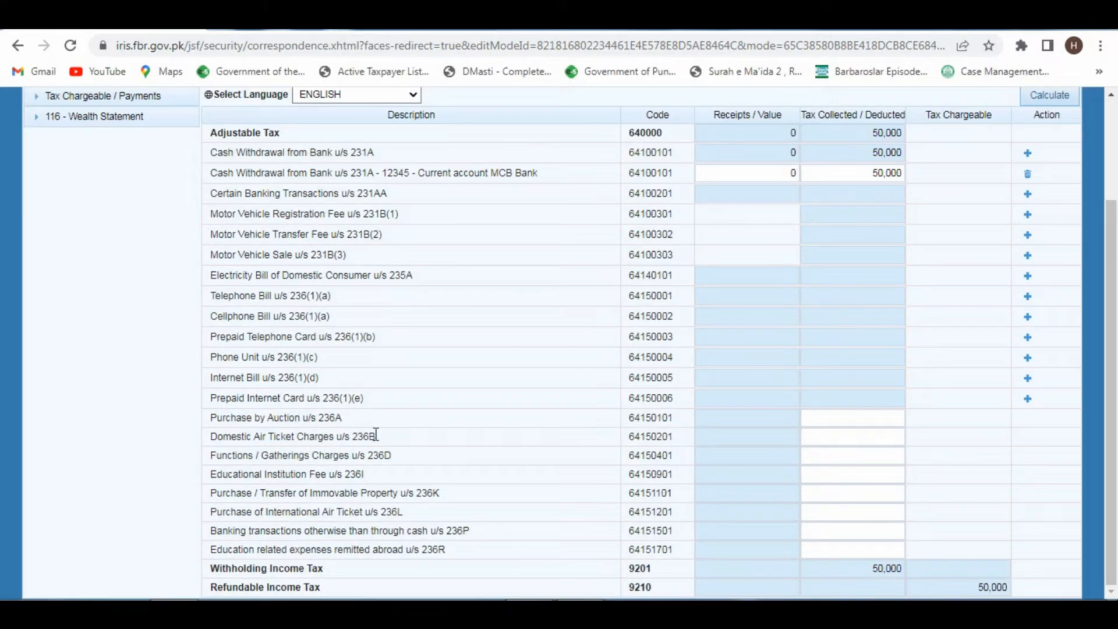
click(851, 438)
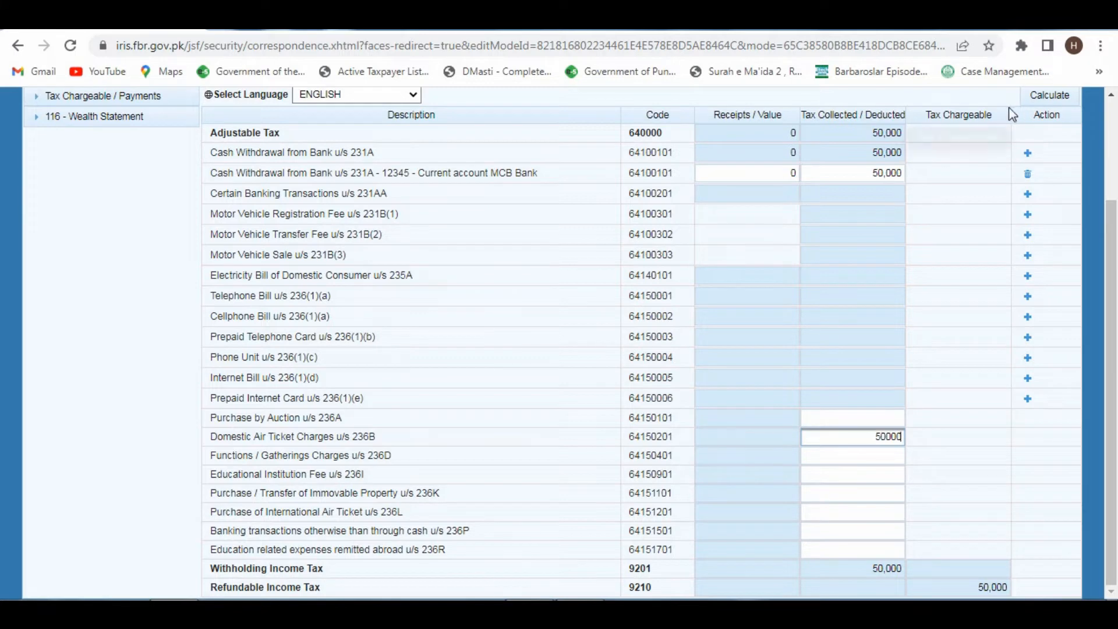
click(1043, 96)
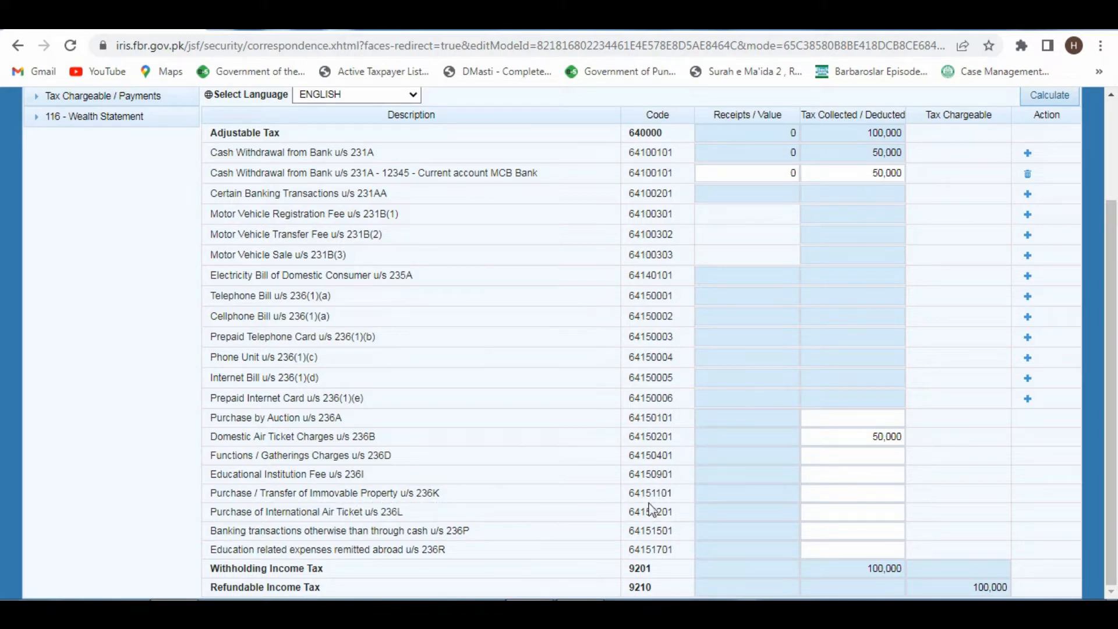
scroll(480, 464, up, 2)
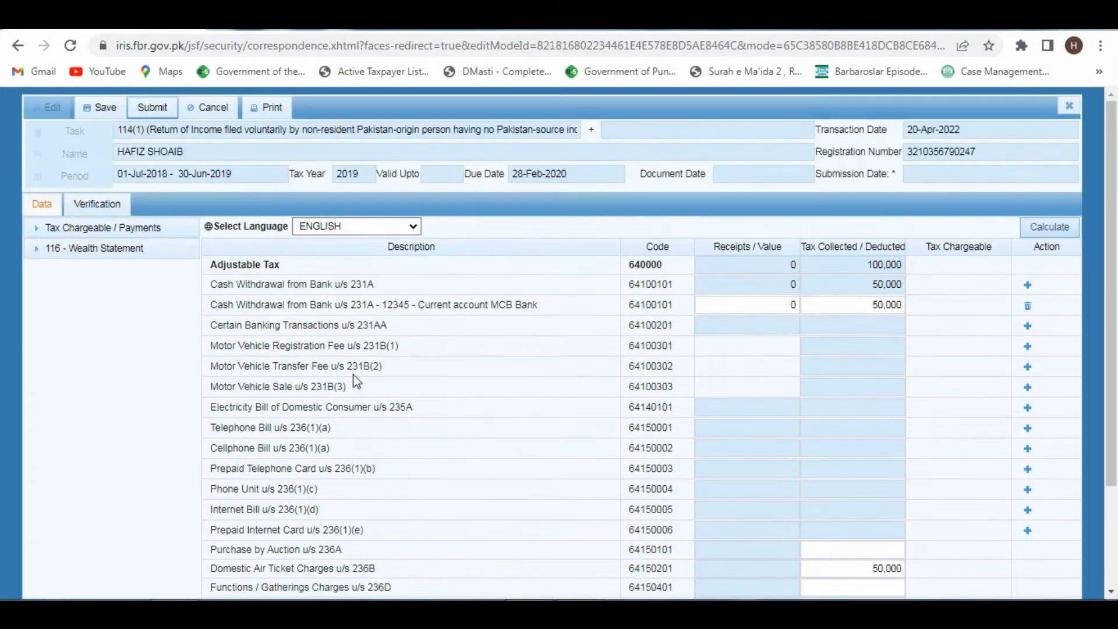
scroll(344, 369, down, 2)
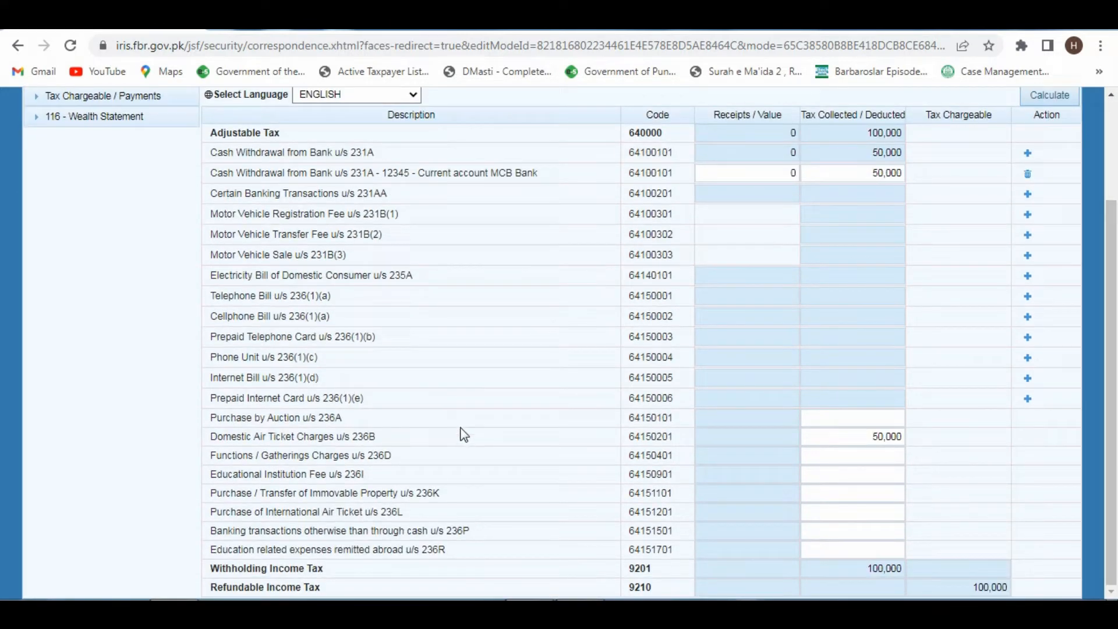
click(897, 419)
drag(945, 565, 1024, 598)
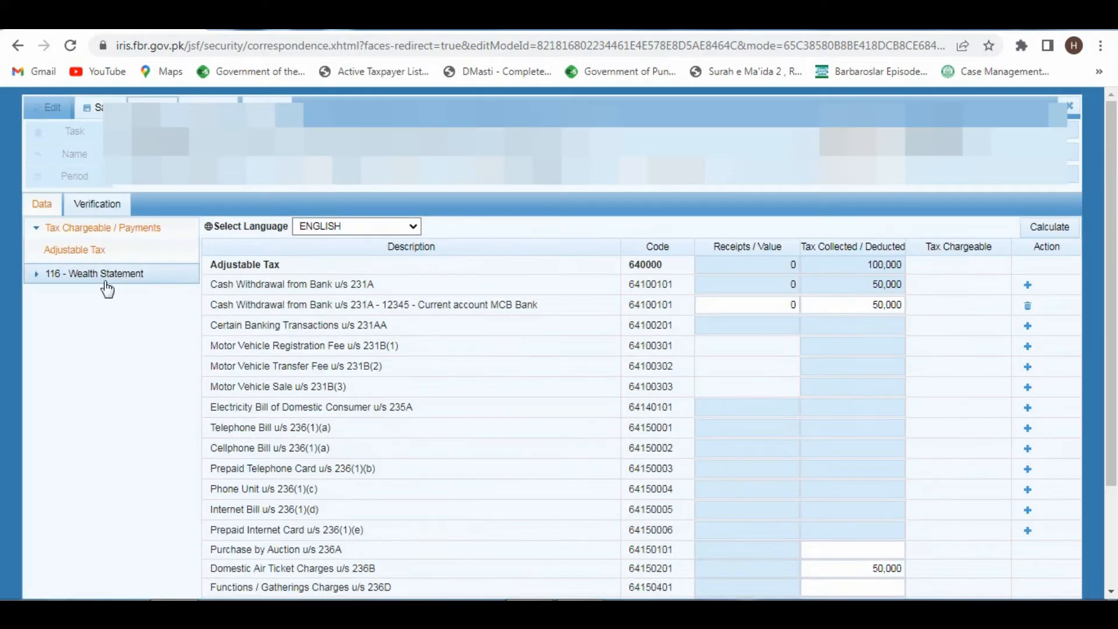
Step: In the wealth statement's Personal Expenses, set Other Personal / Household Expenses to 300,000 and recalculate
click(104, 284)
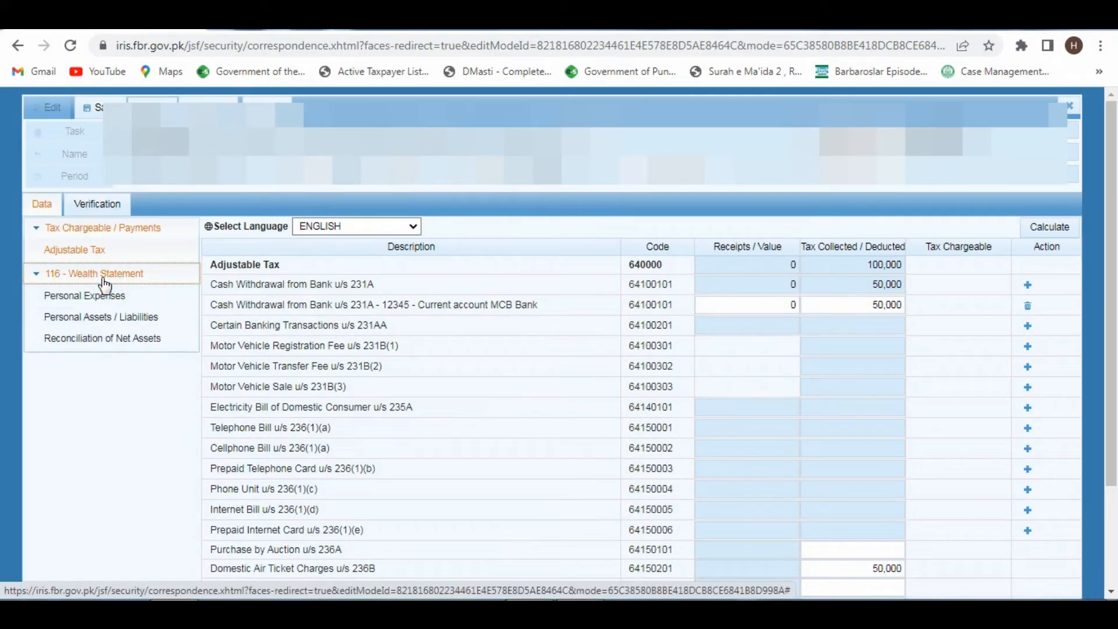
click(74, 297)
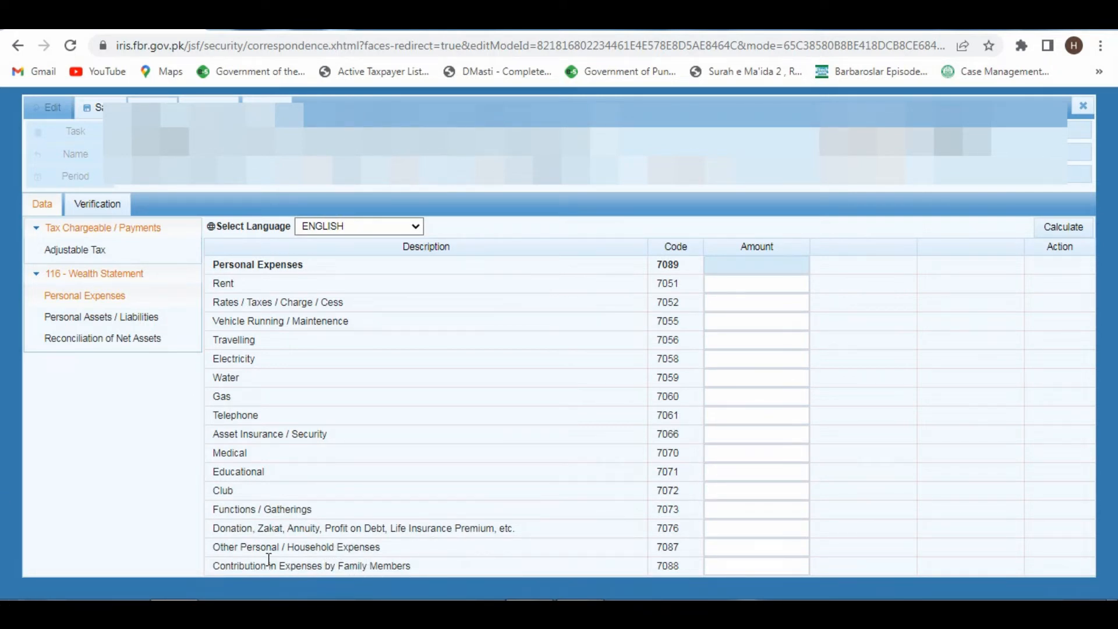
click(724, 546)
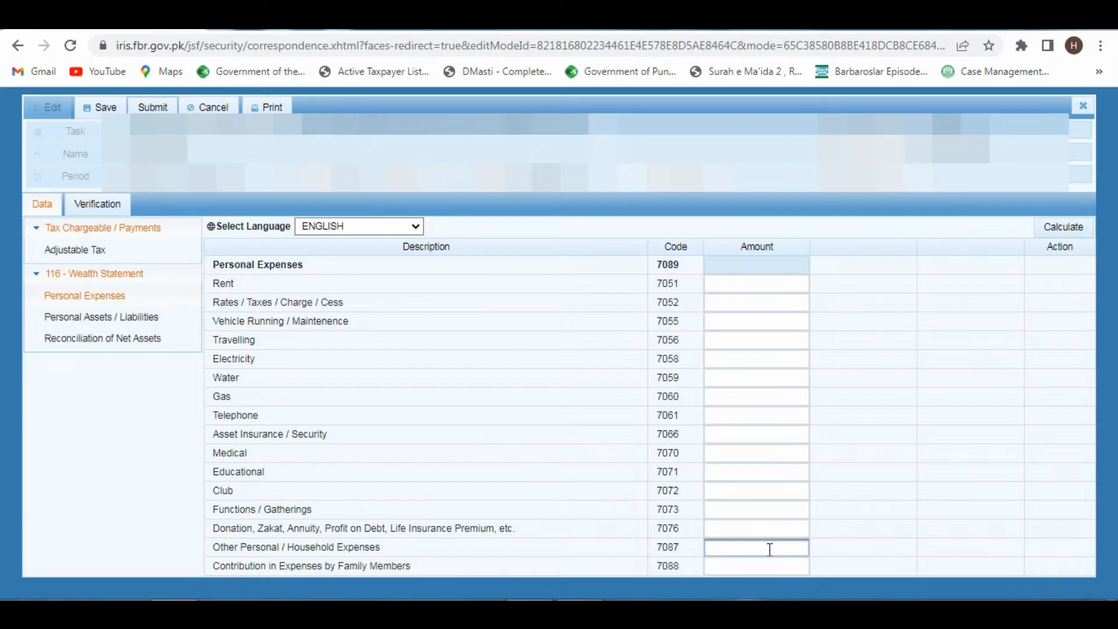
text(300000)
click(1050, 230)
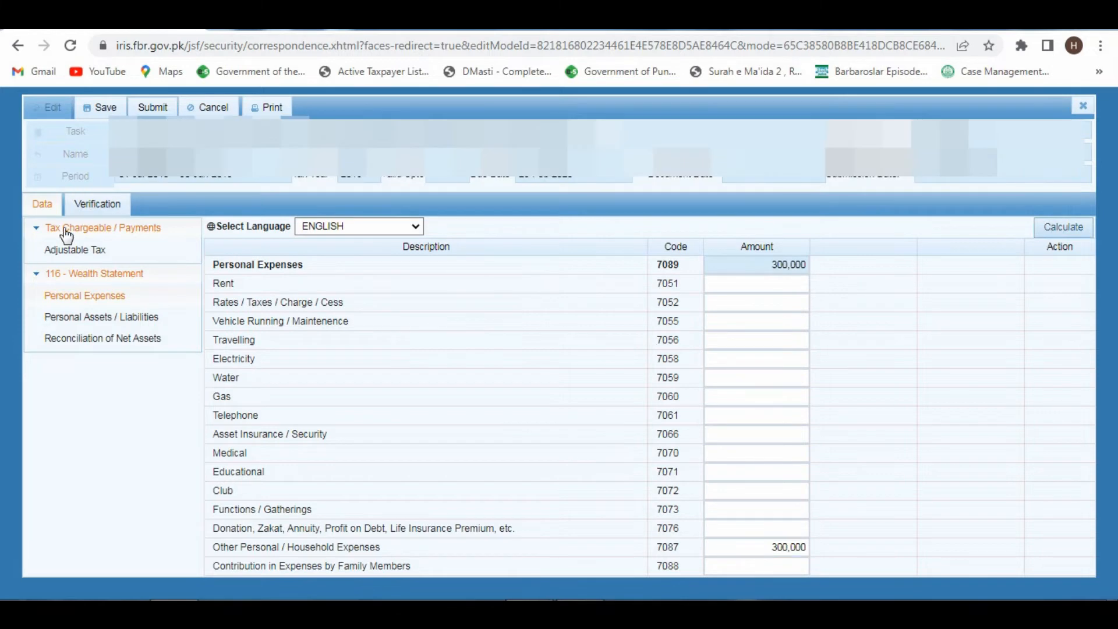
Step: Open the Personal Assets / Liabilities section of the wealth statement
click(74, 318)
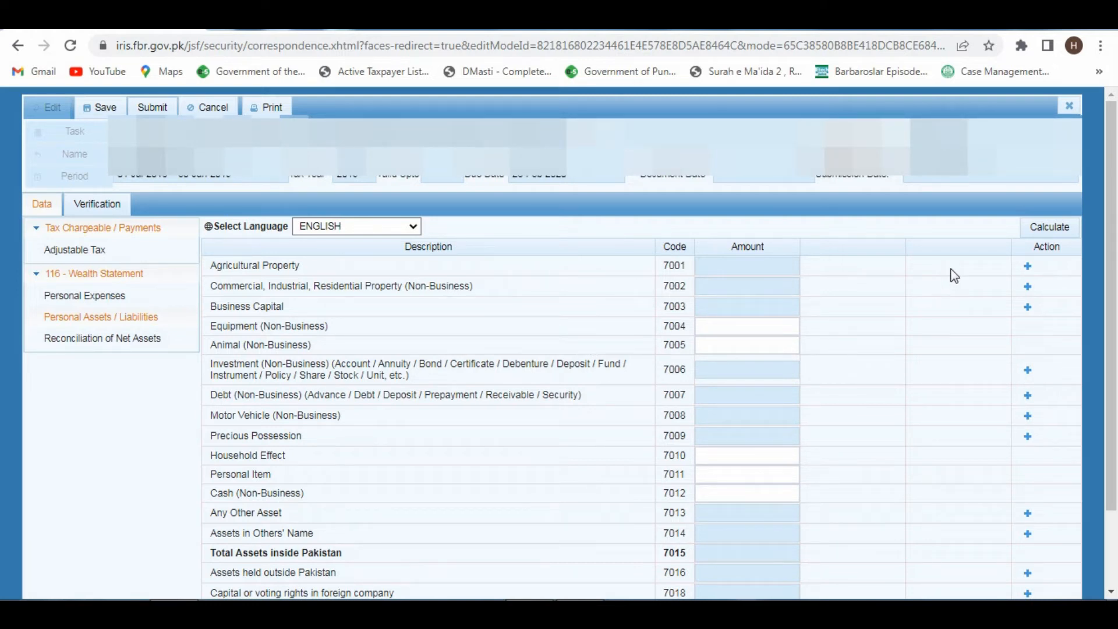
key(ctrl+2)
drag(993, 243, 1049, 275)
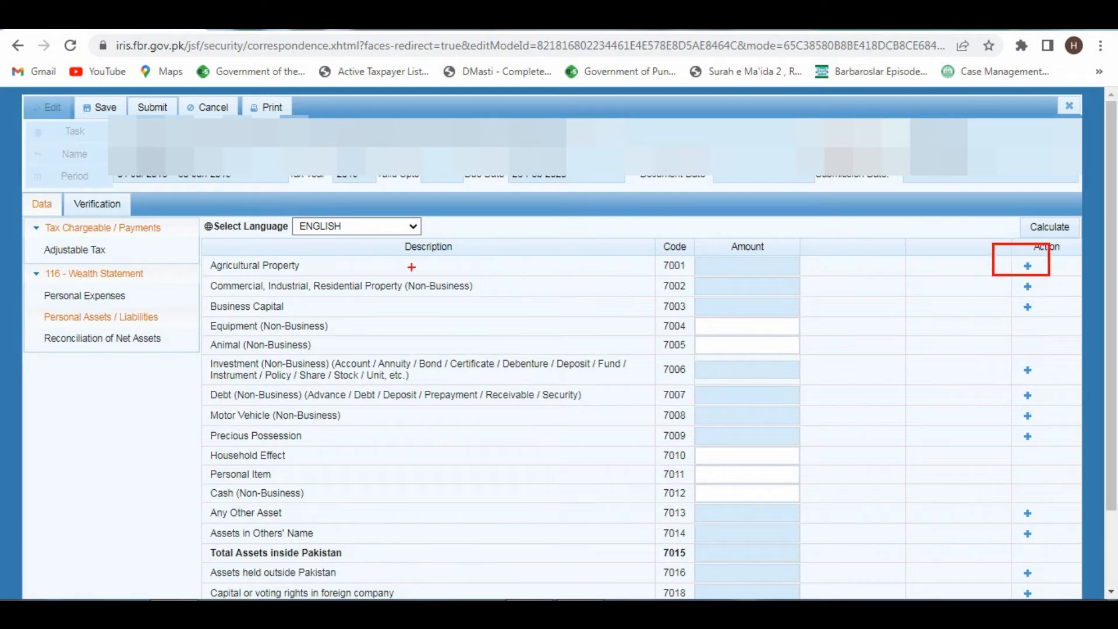
Step: Add an Agricultural Property entry with property address "abc" and contents "agri 10 acre"
key(Escape)
click(1028, 266)
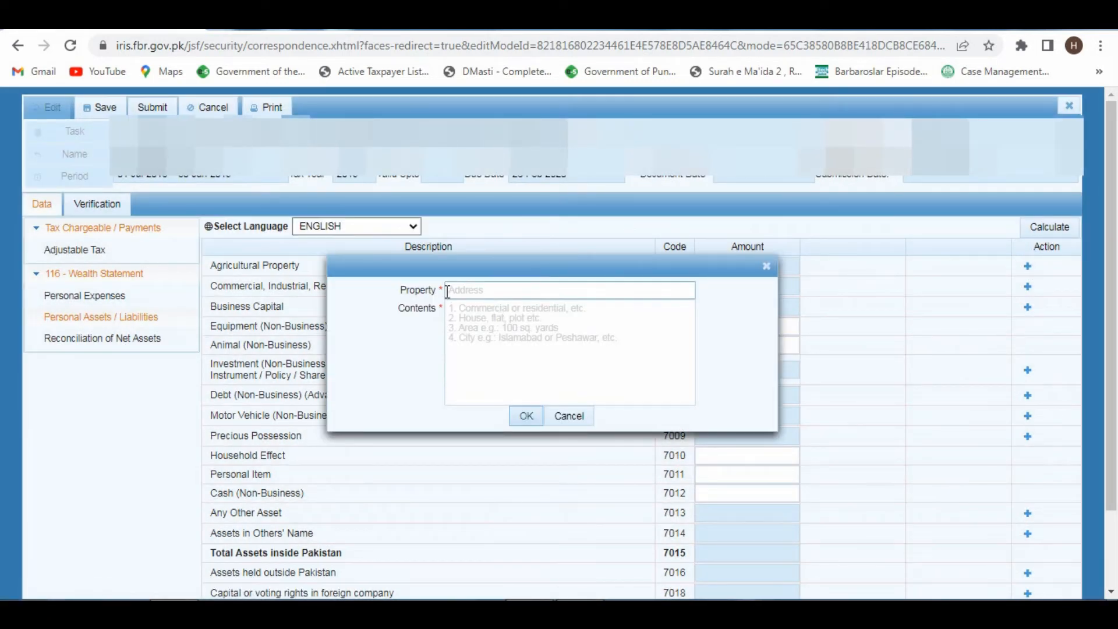
click(467, 291)
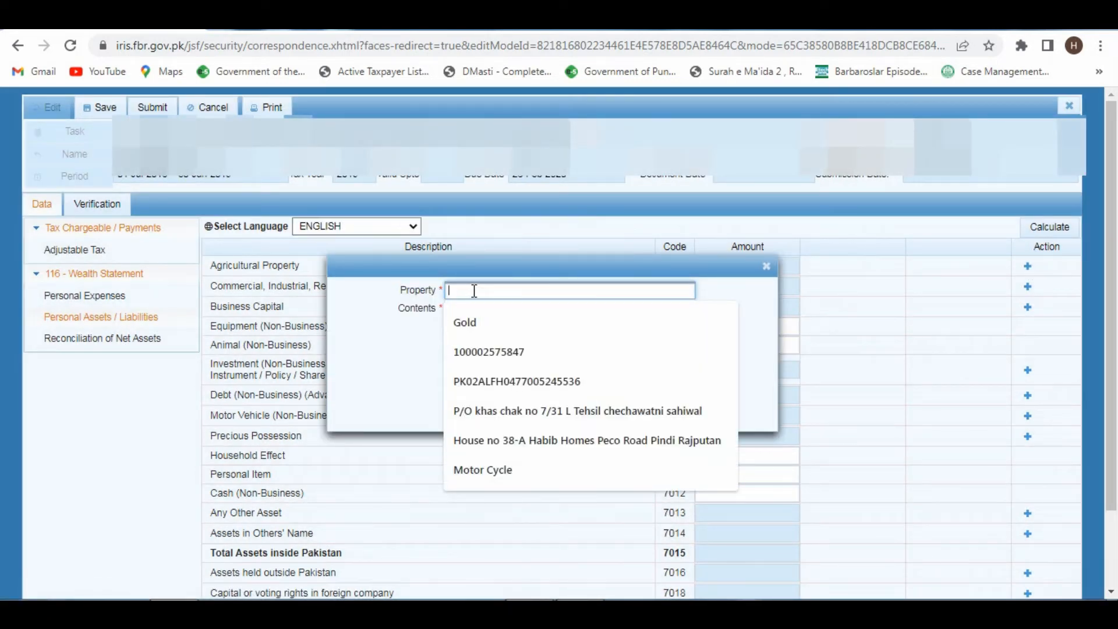
text(abc)
click(491, 311)
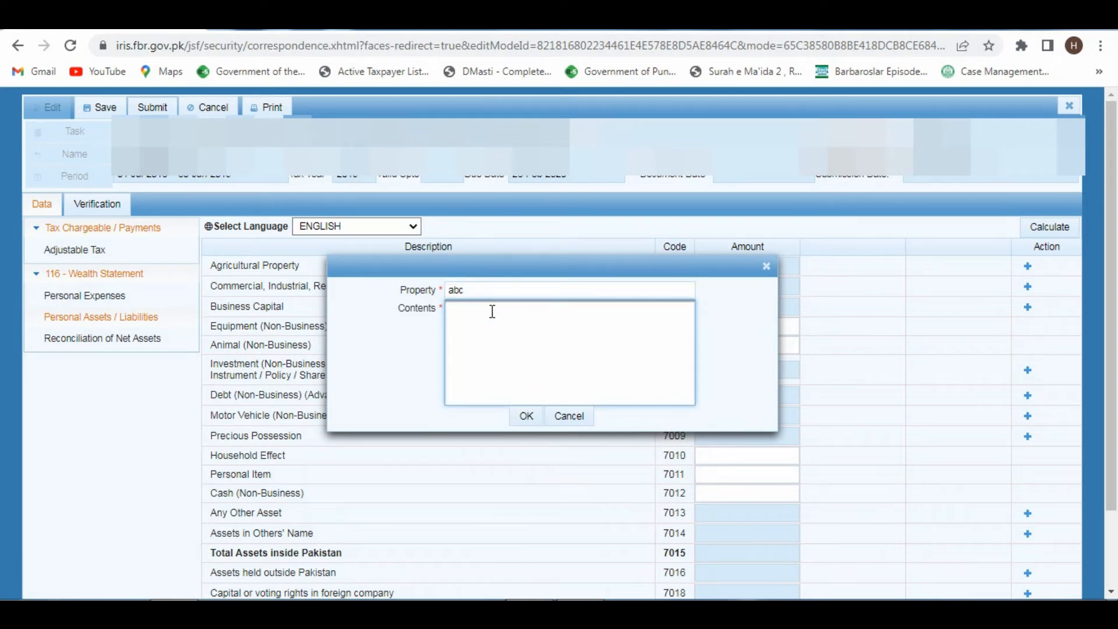
text(agri)
key(Return)
text(10 acre)
click(516, 415)
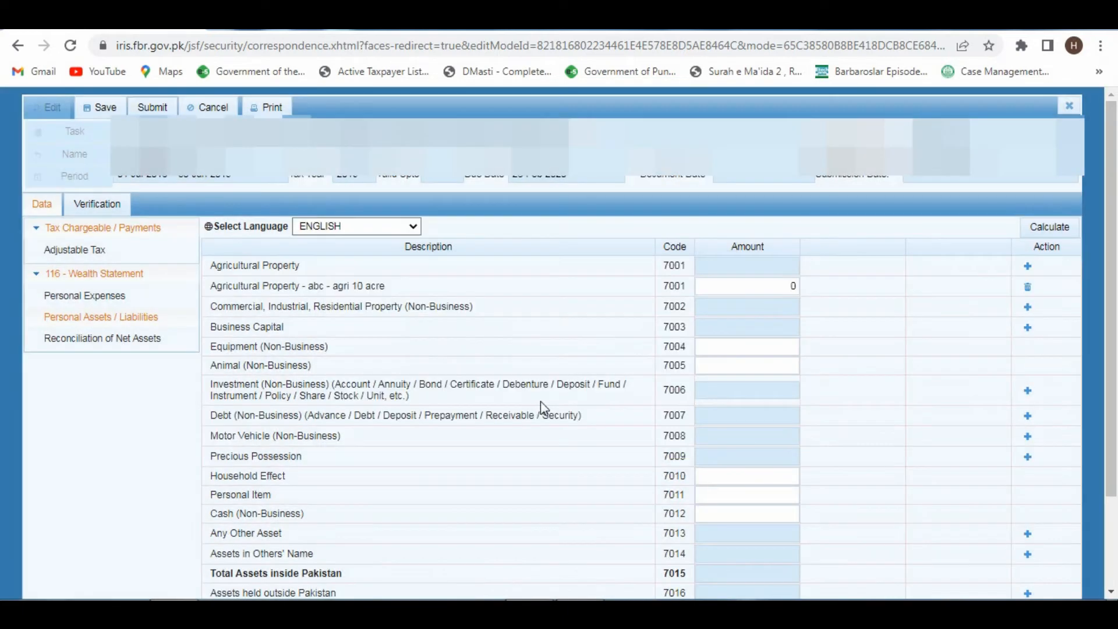
Step: Set the amount of the agricultural property entry to 5,000,000 and recalculate
click(736, 290)
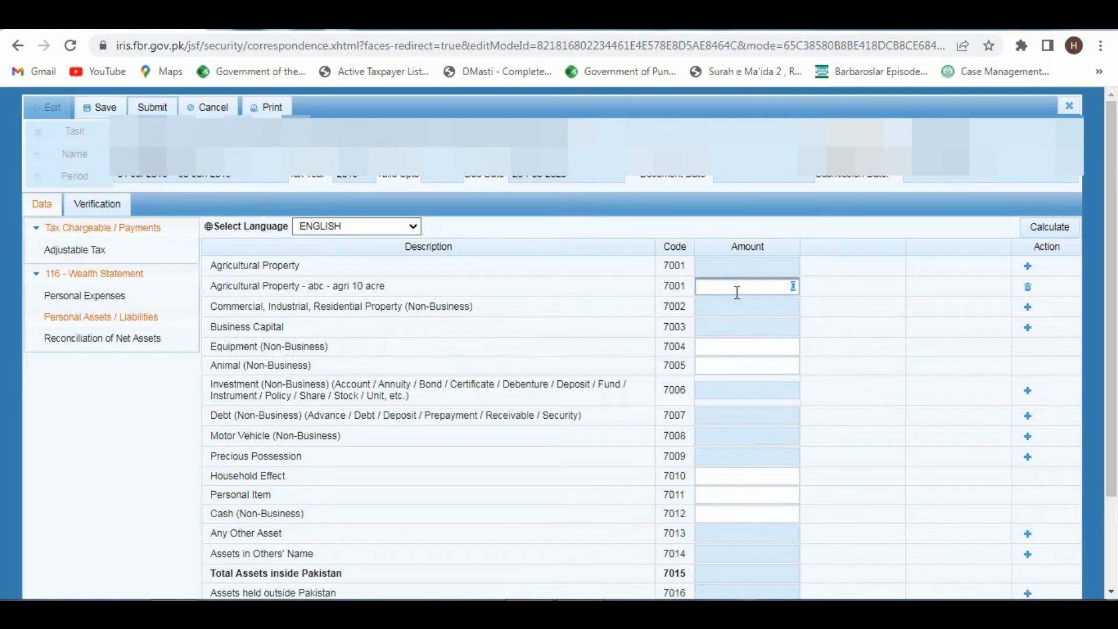
key(BackSpace)
text(5000000)
click(1053, 228)
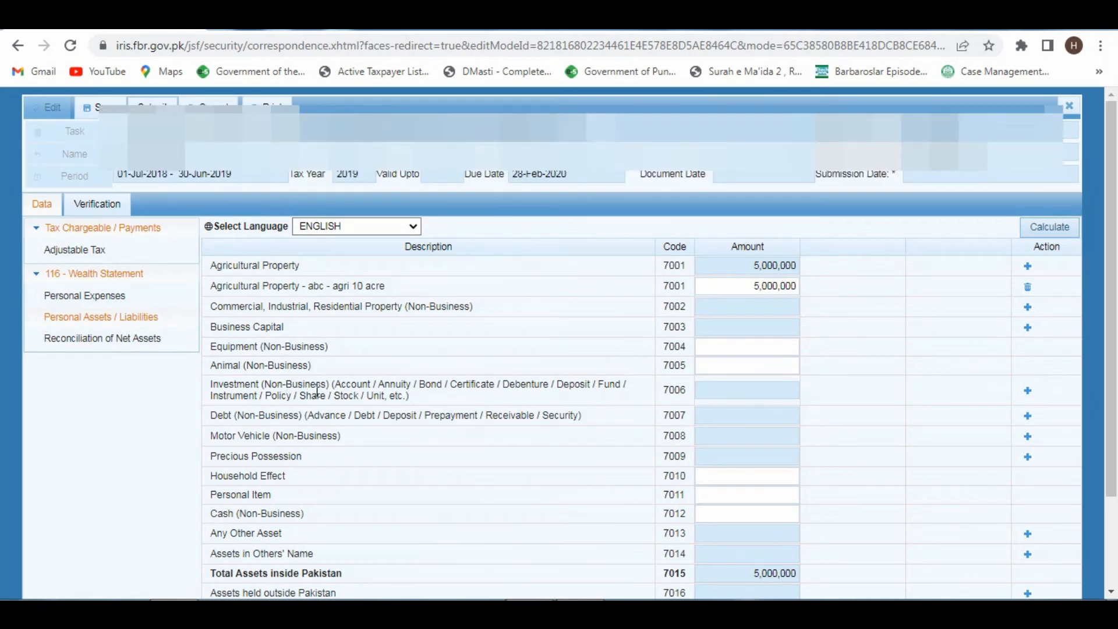
Step: Add a Precious Possession entry with "Gold" as the nature of asset and "10 tola" as its contents
scroll(303, 356, down, 3)
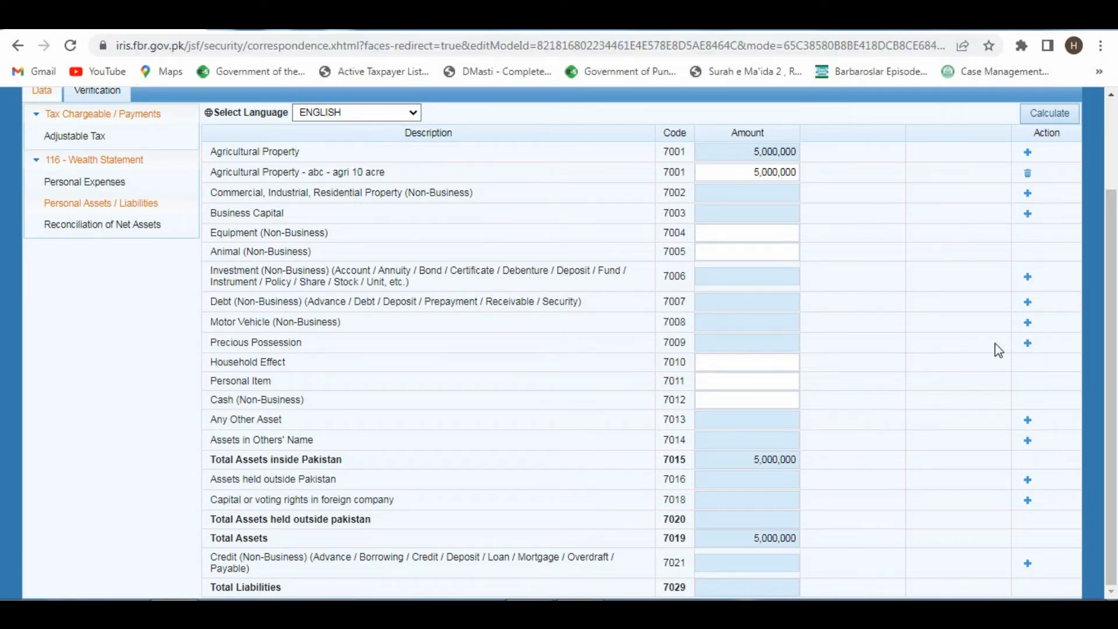
click(1029, 345)
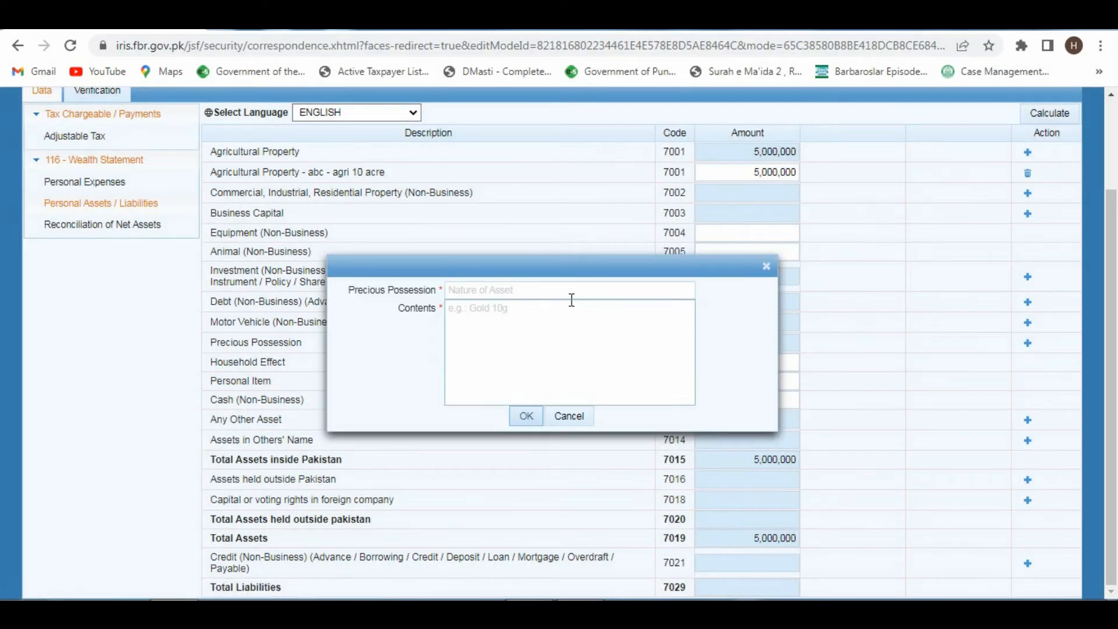
click(569, 416)
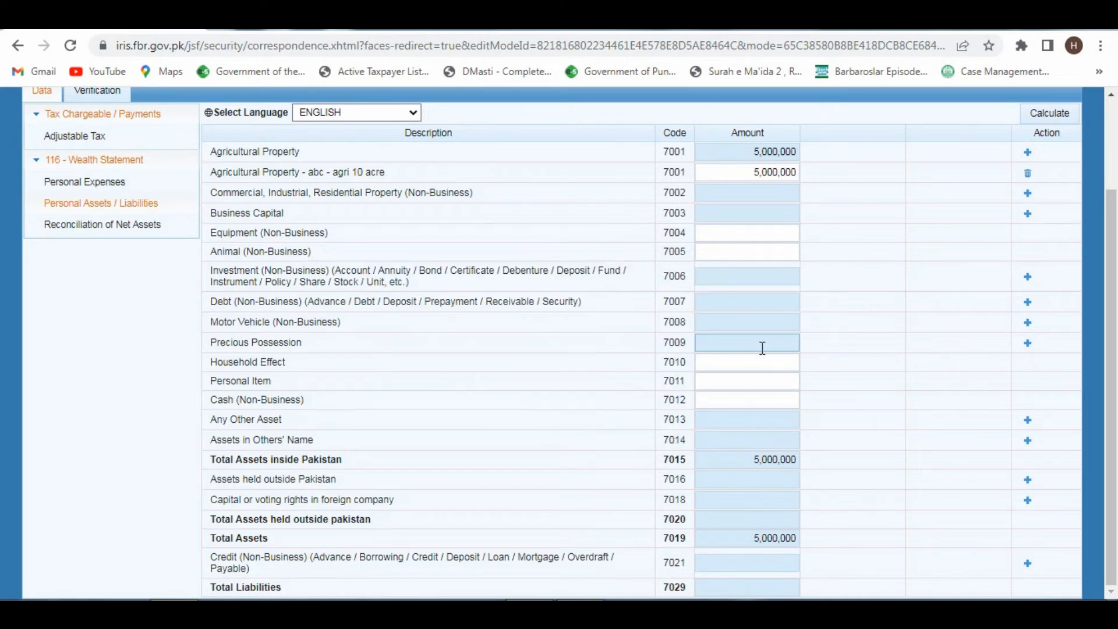
click(1028, 343)
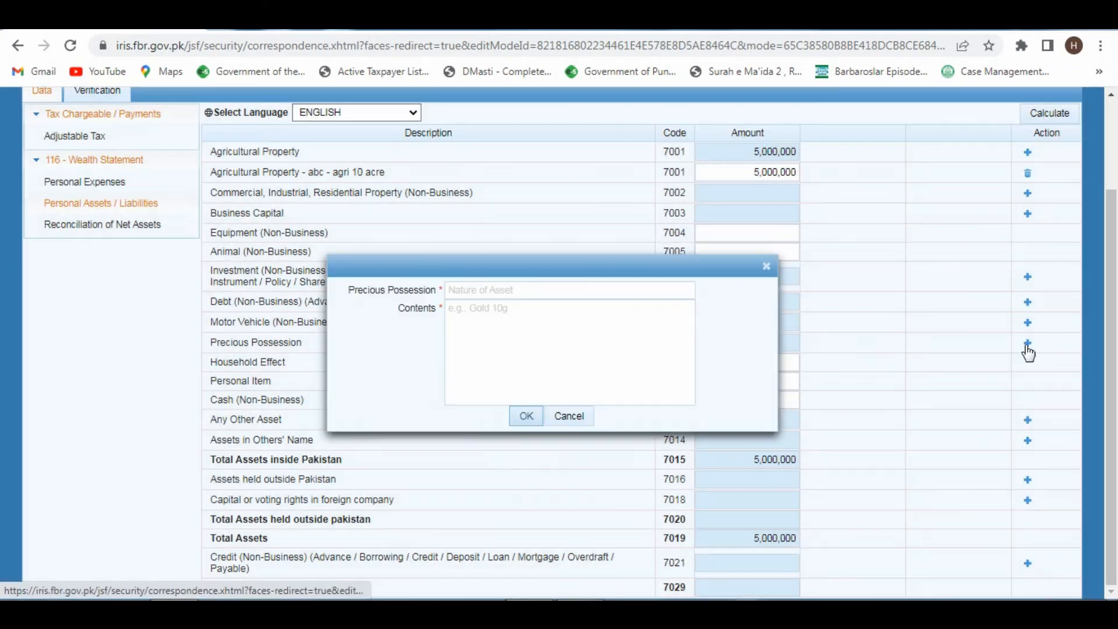
click(551, 290)
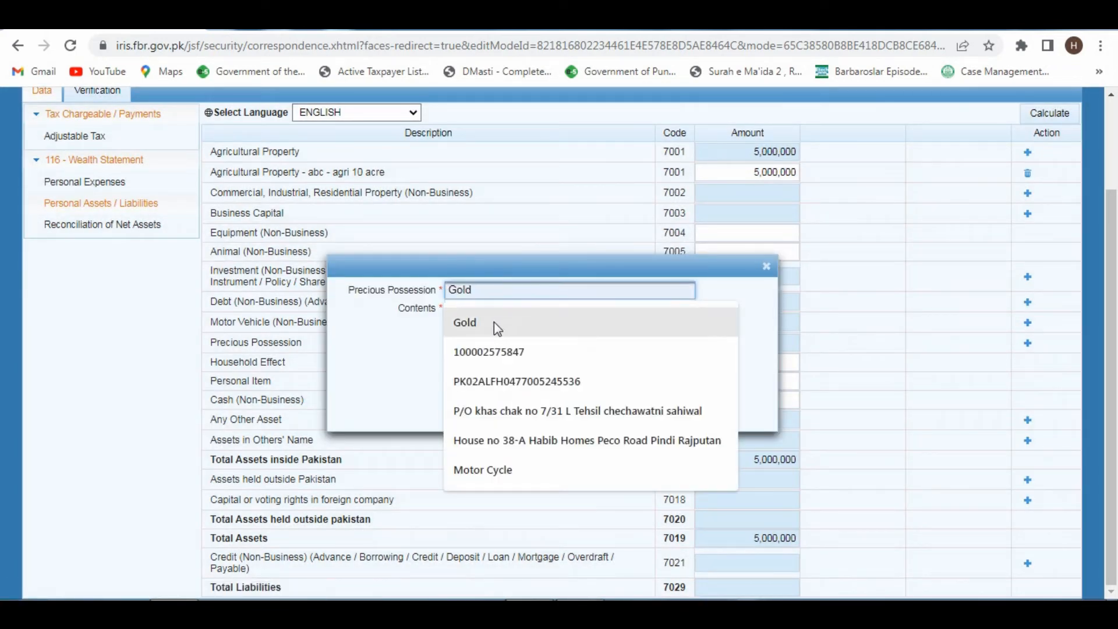
click(494, 323)
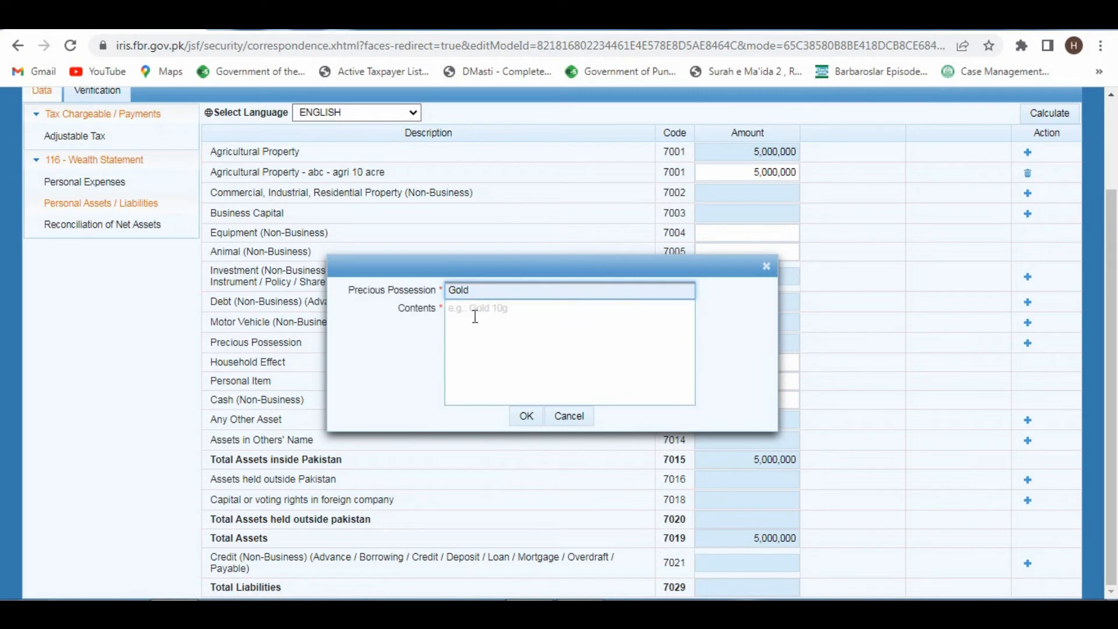
click(474, 316)
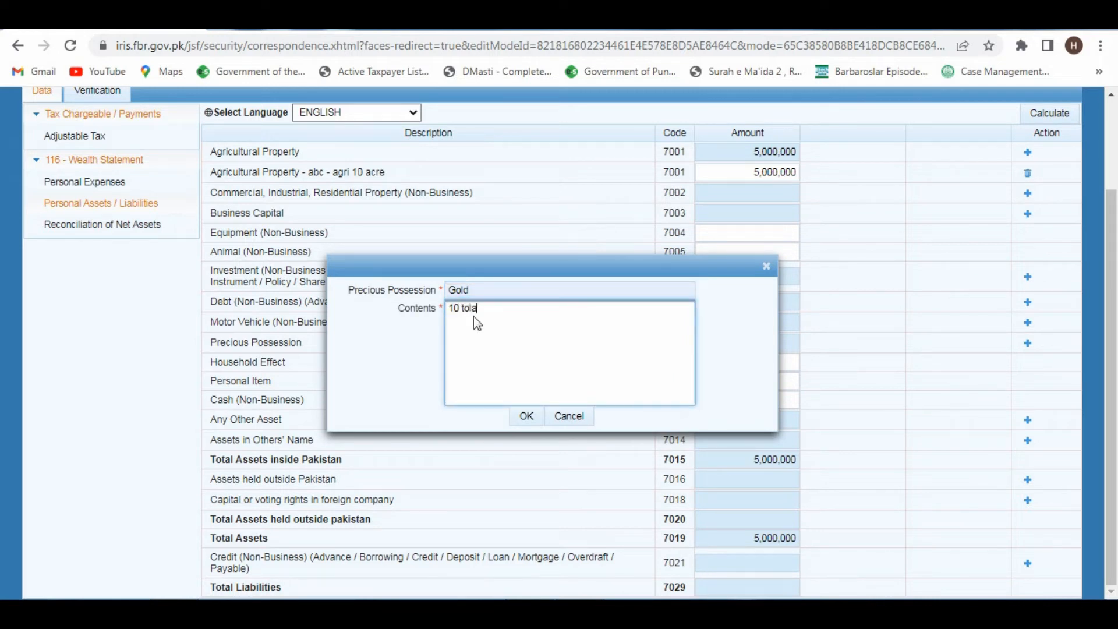
click(526, 416)
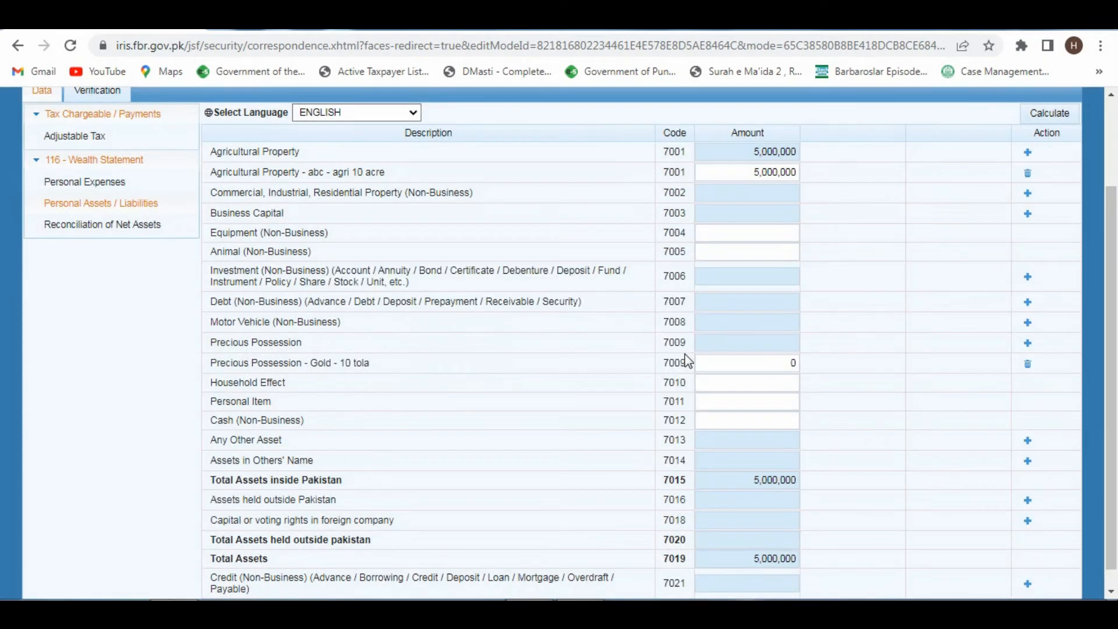
Step: Set the amount of the gold precious possession entry to 1,500,000 and recalculate the assets
click(760, 363)
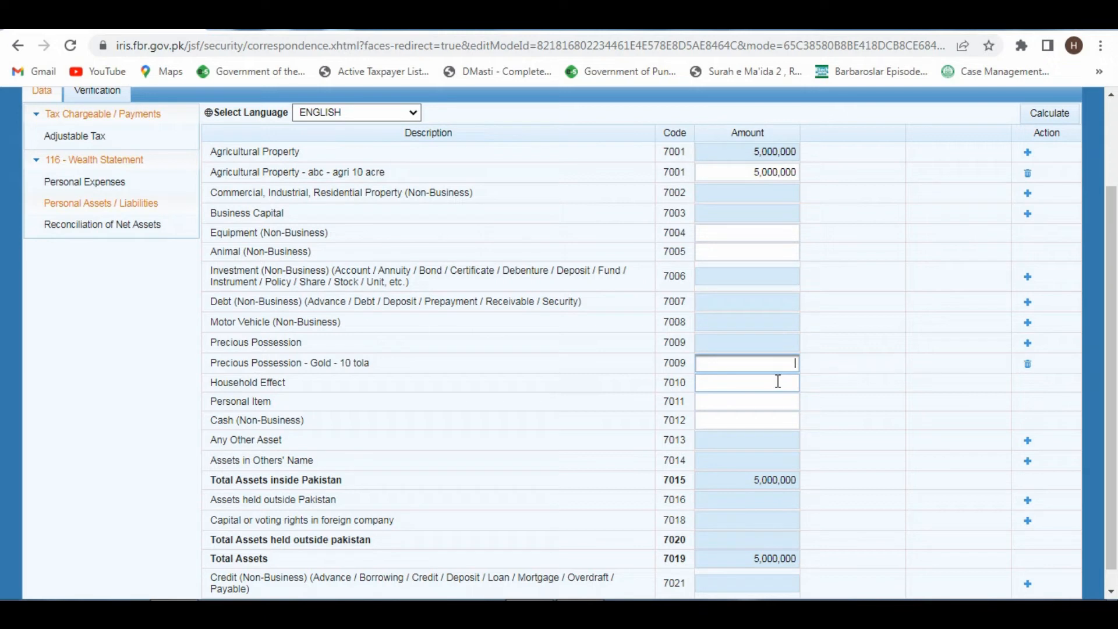
text(1500000)
click(1034, 115)
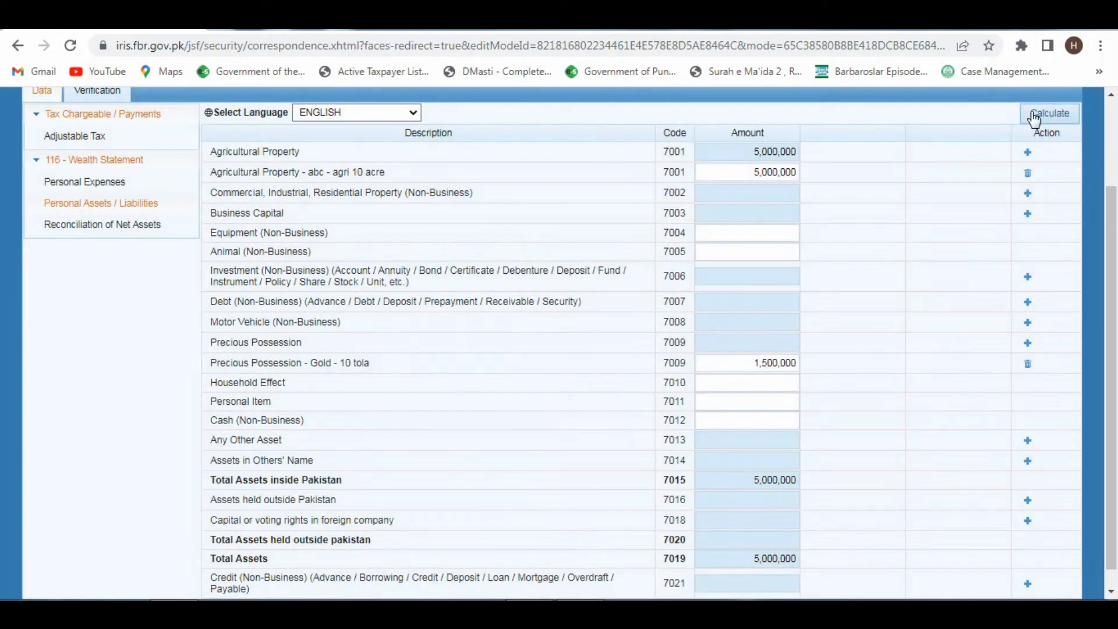
click(1032, 114)
click(1032, 114)
click(721, 402)
mouse_move(203, 445)
mouse_down()
mouse_move(242, 466)
mouse_move(816, 471)
mouse_up()
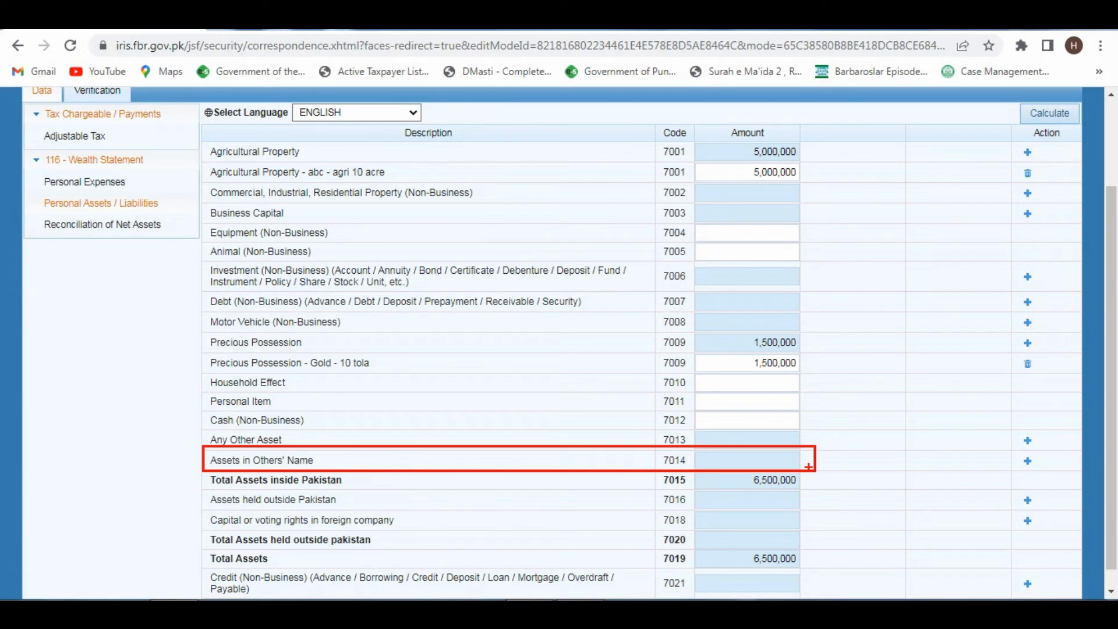
key(Escape)
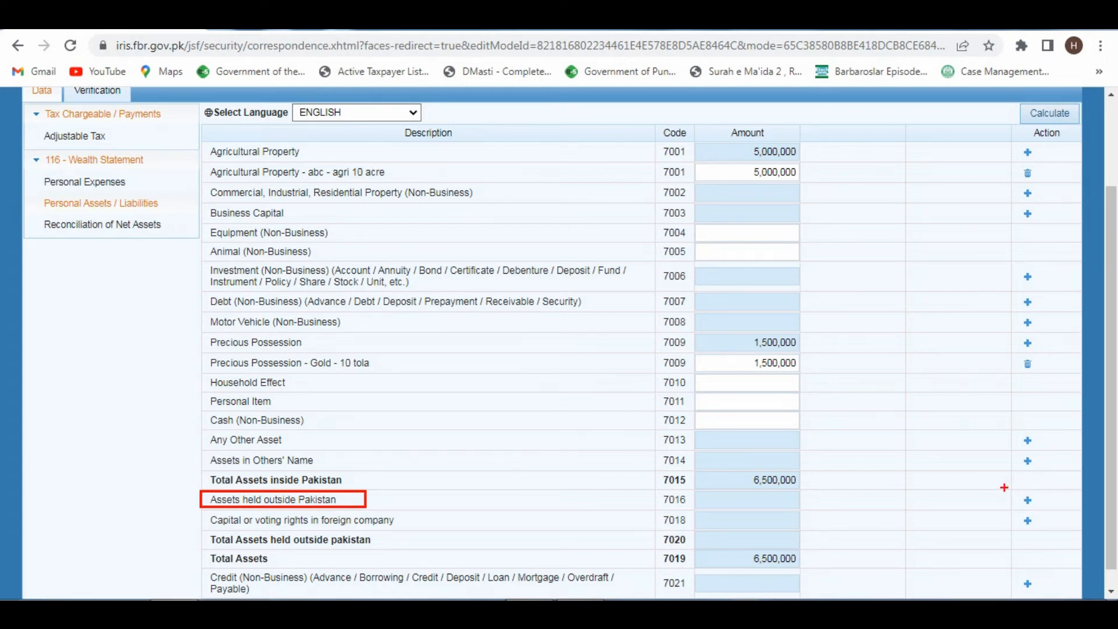
scroll(735, 490, down, 1)
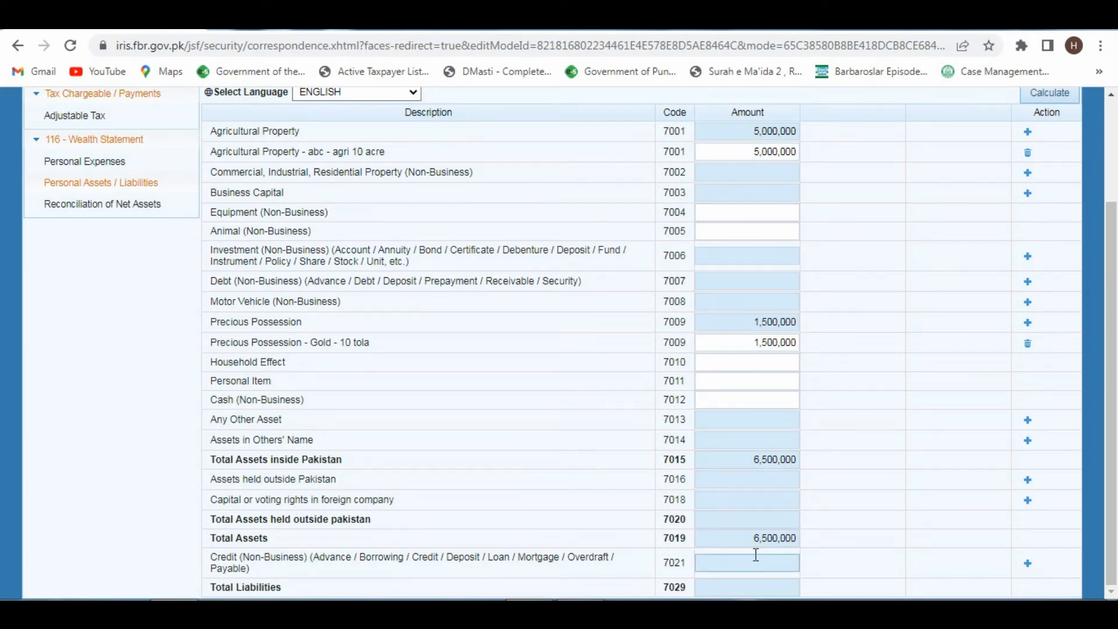
Step: Open the Reconciliation of Net Assets section of the wealth statement and check the Unreconciled Amount
scroll(767, 550, up, 3)
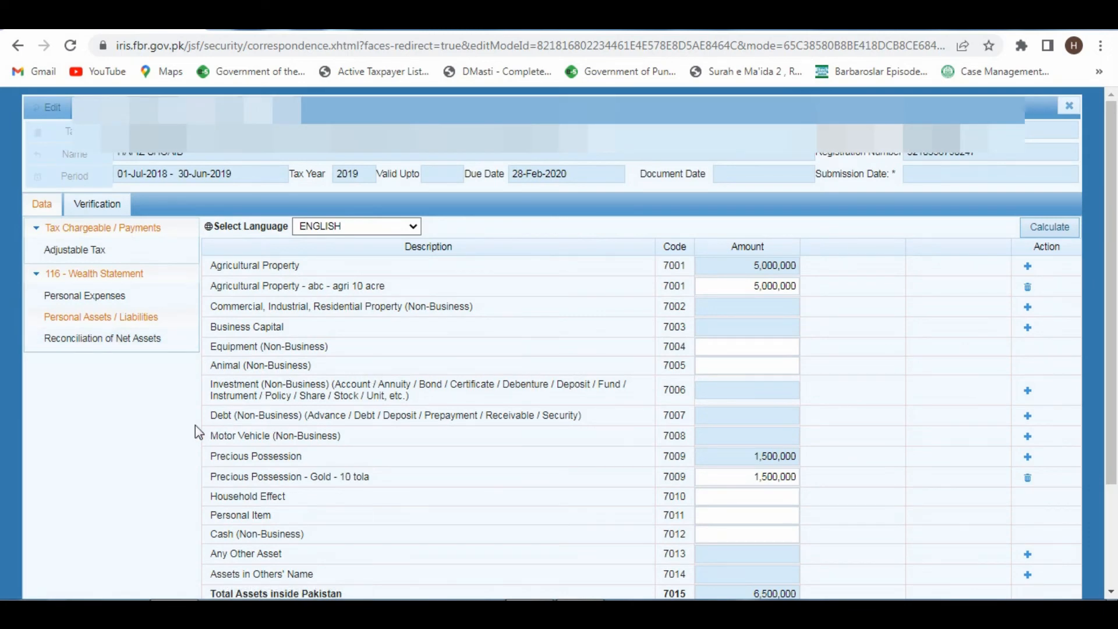
click(67, 337)
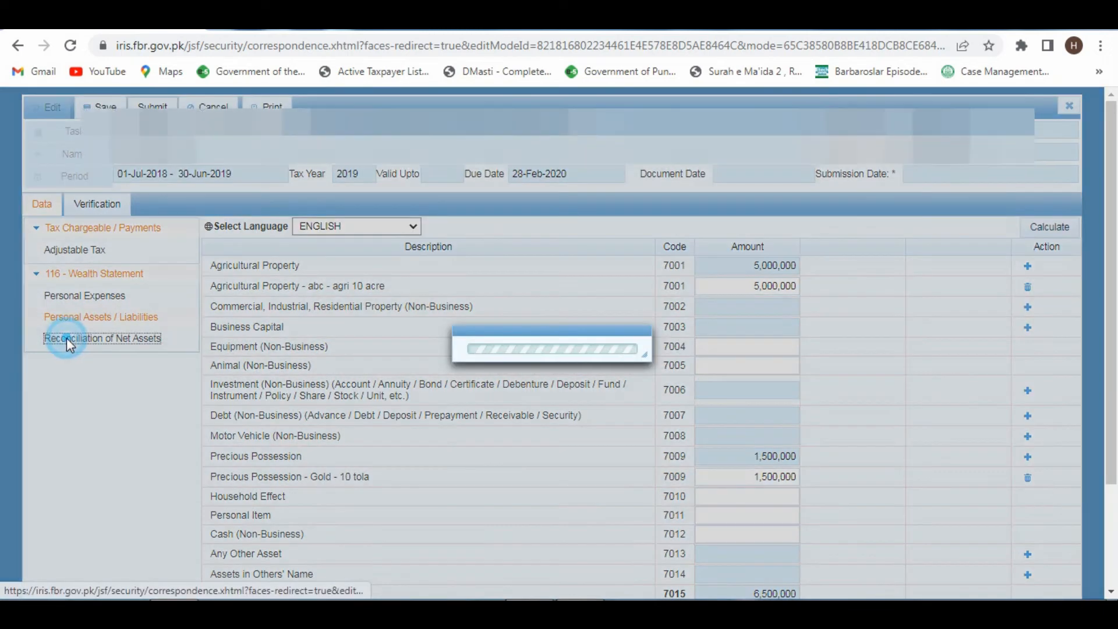
scroll(917, 446, down, 1)
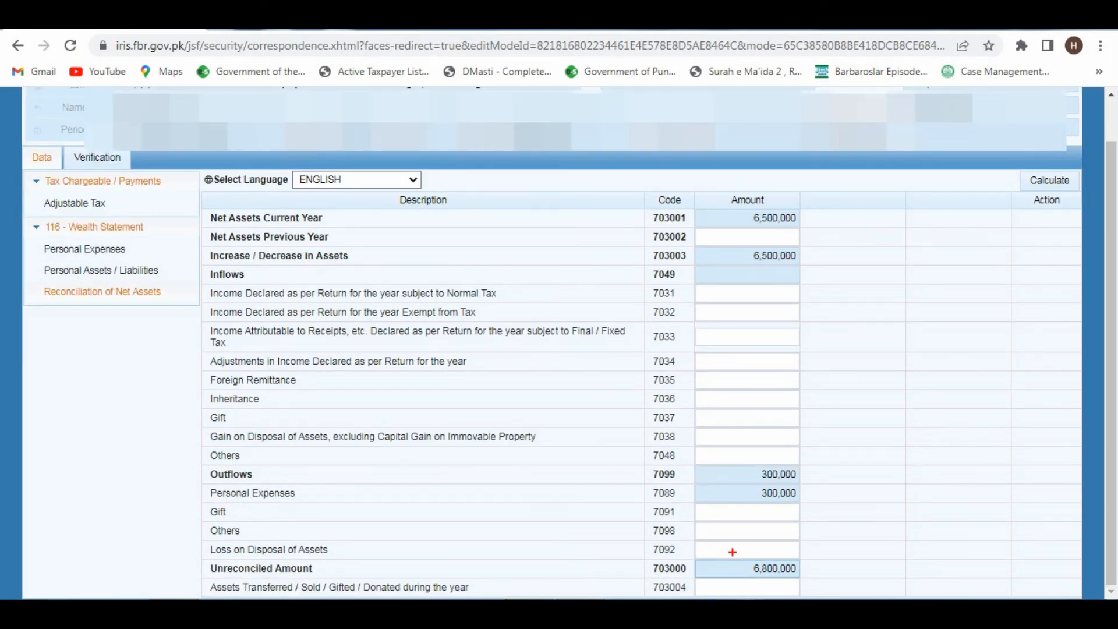
mouse_move(733, 551)
mouse_down()
mouse_move(753, 571)
mouse_move(817, 585)
mouse_up()
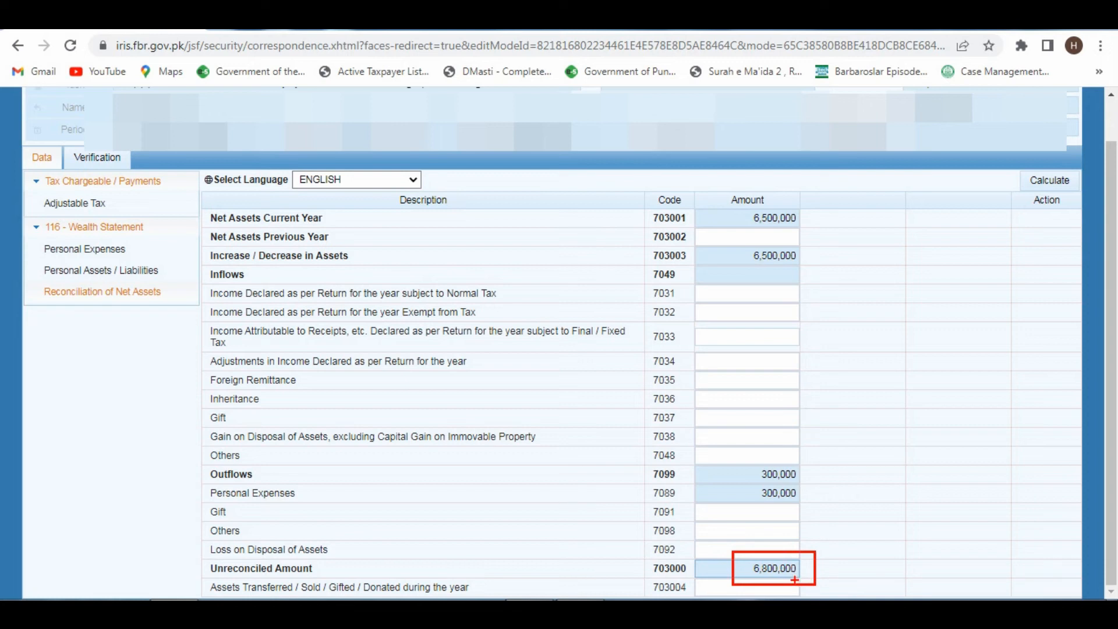
key(Escape)
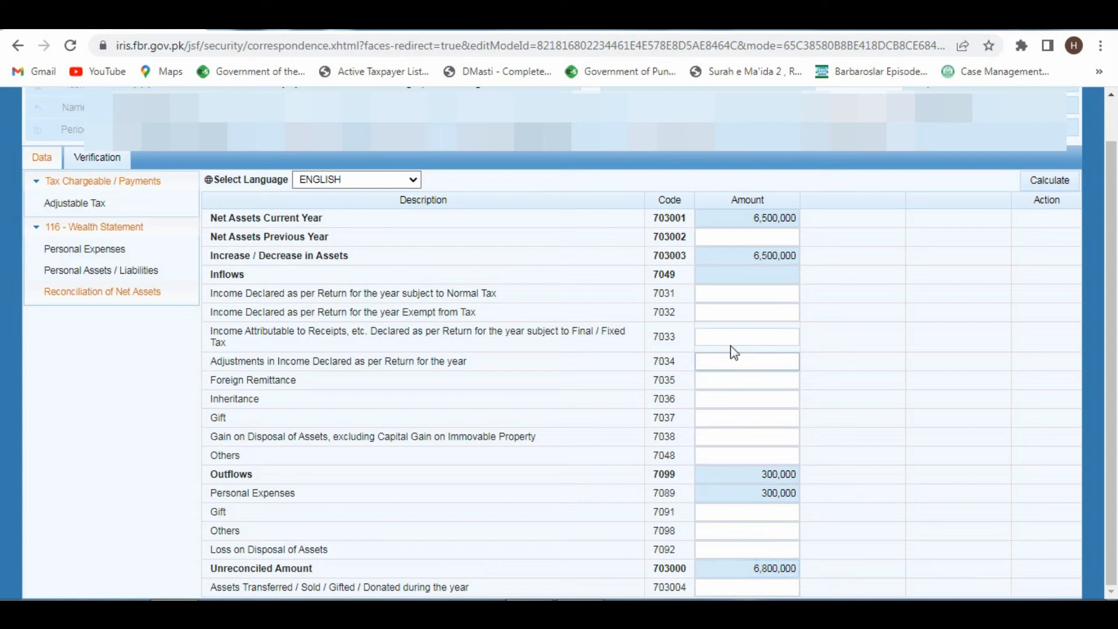
Step: Try entering the unreconciled 6,800,000 as Net Assets Previous Year, recalculate, and clear that field again
click(752, 237)
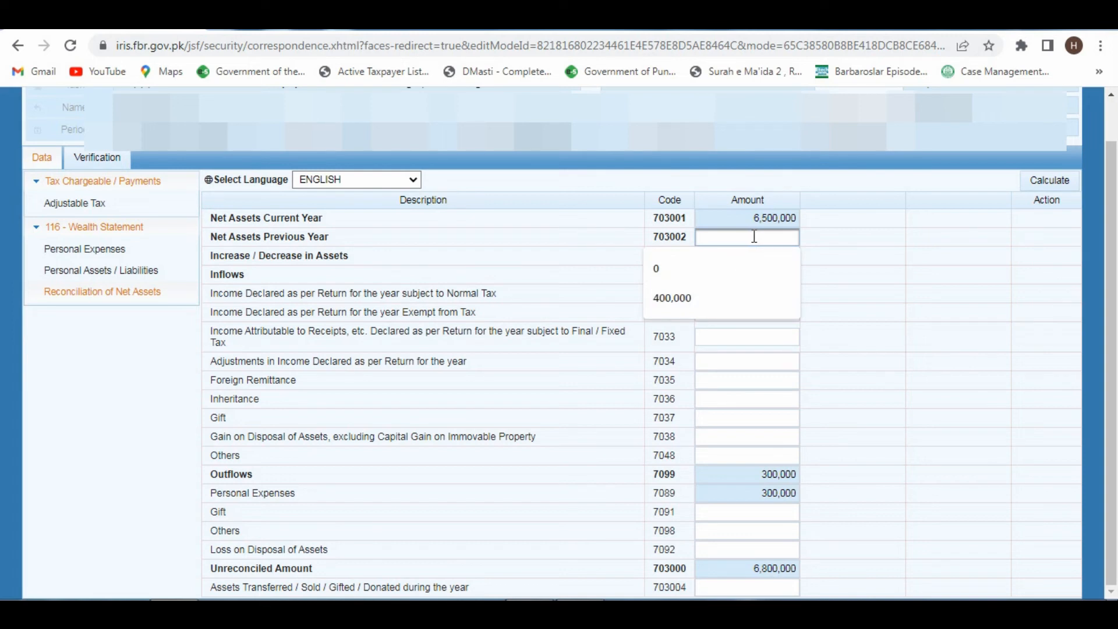
click(942, 345)
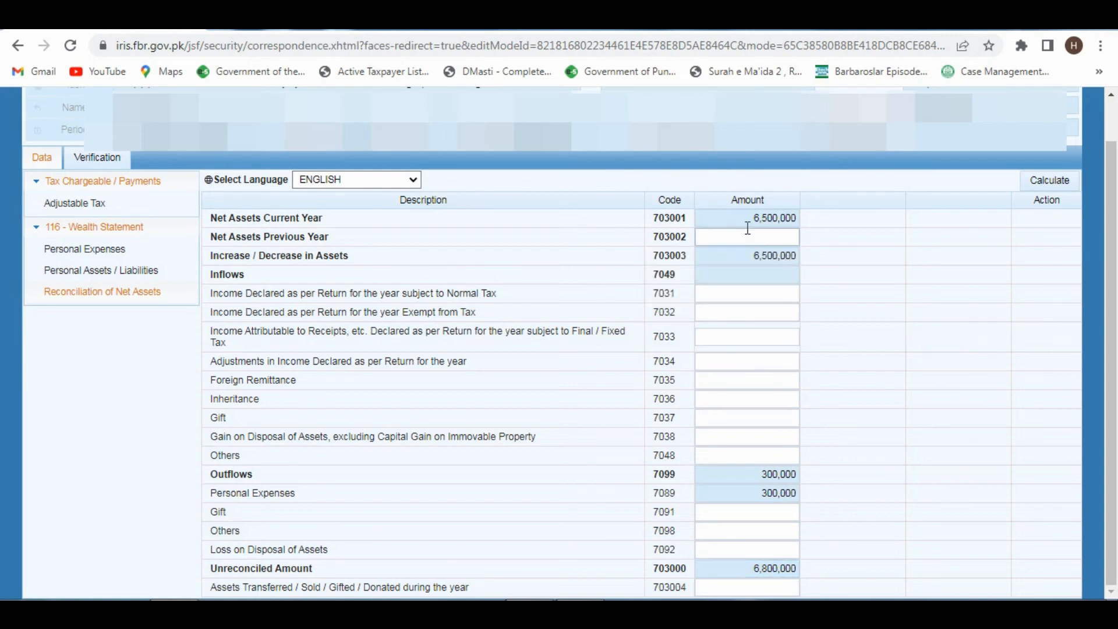
drag(735, 569, 804, 576)
key(ctrl+c)
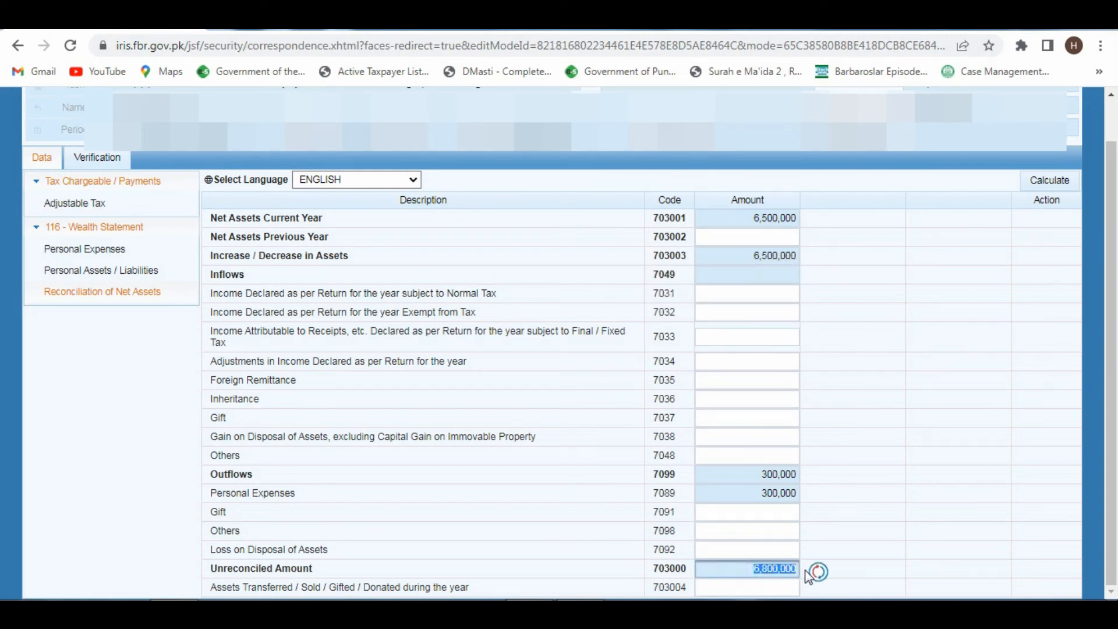
click(757, 233)
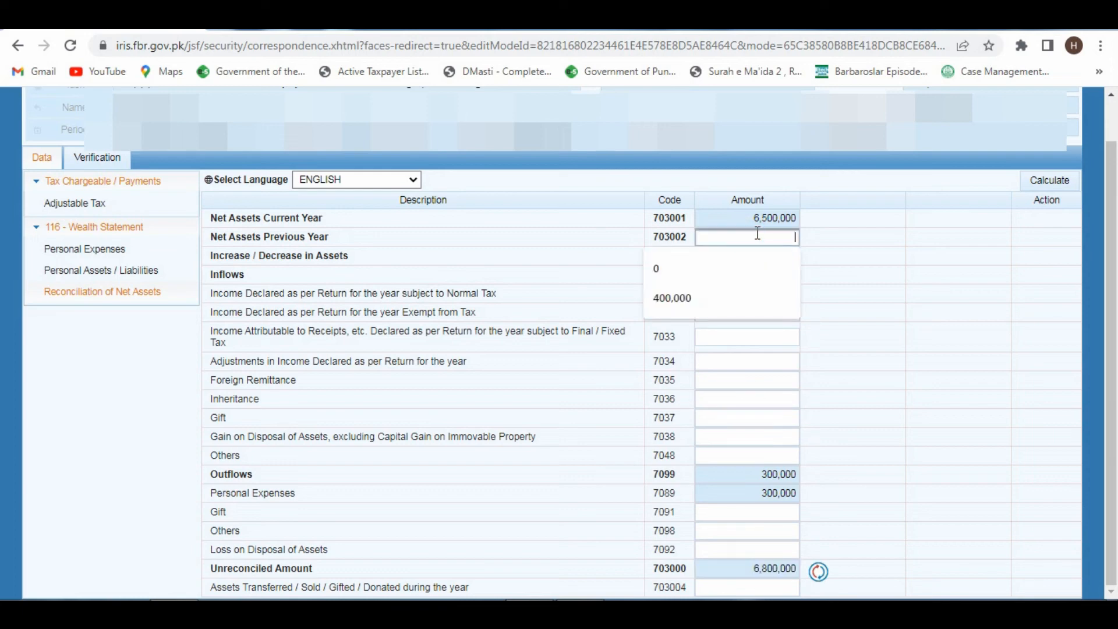
key(ctrl+v)
click(1029, 178)
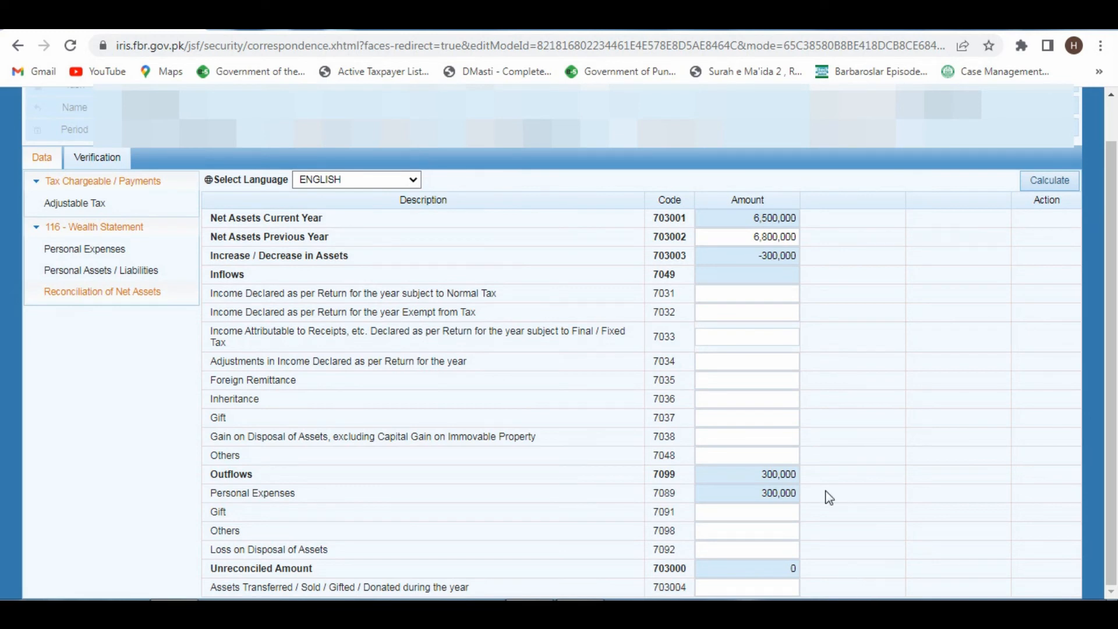
drag(732, 237, 808, 242)
key(ctrl+c)
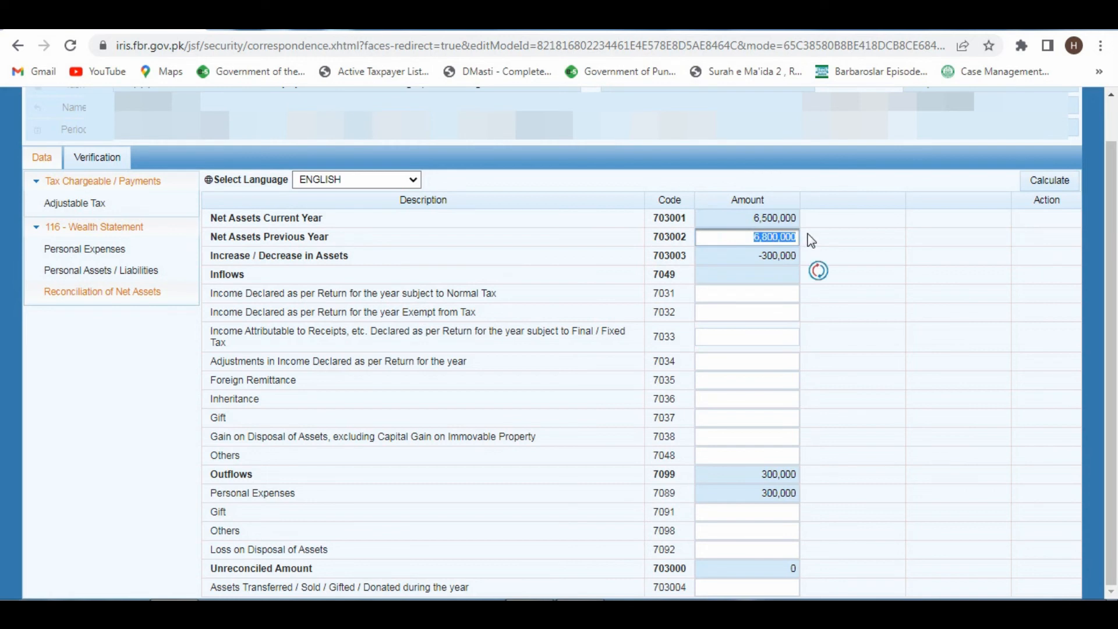
key(BackSpace)
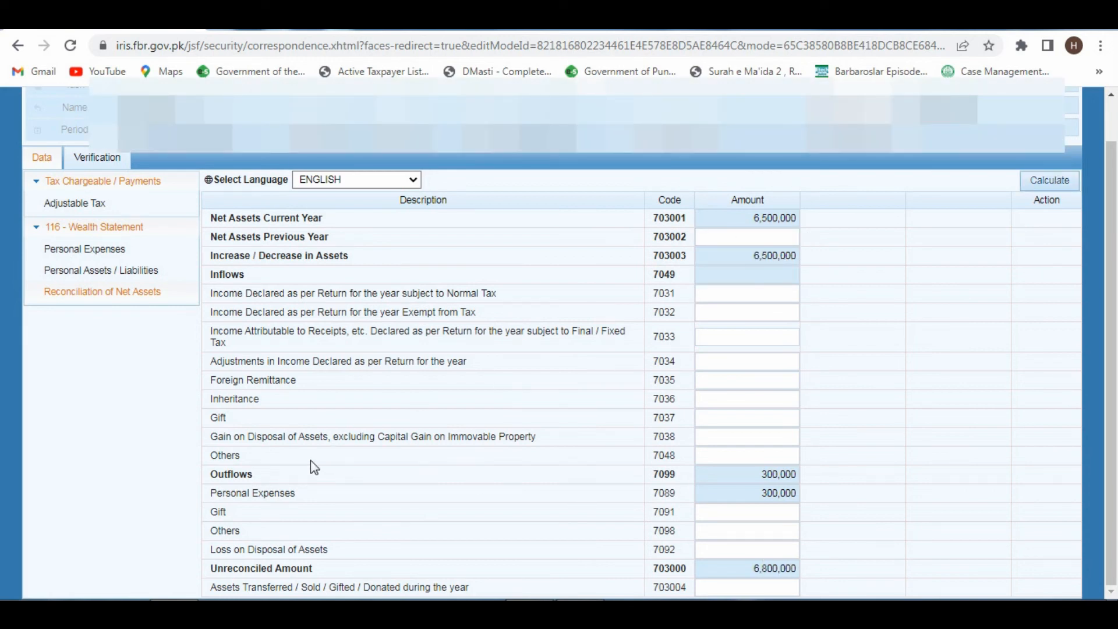
Step: Set Others (code 7048) under Inflows to 6,800,000 and recalculate the reconciliation
click(717, 459)
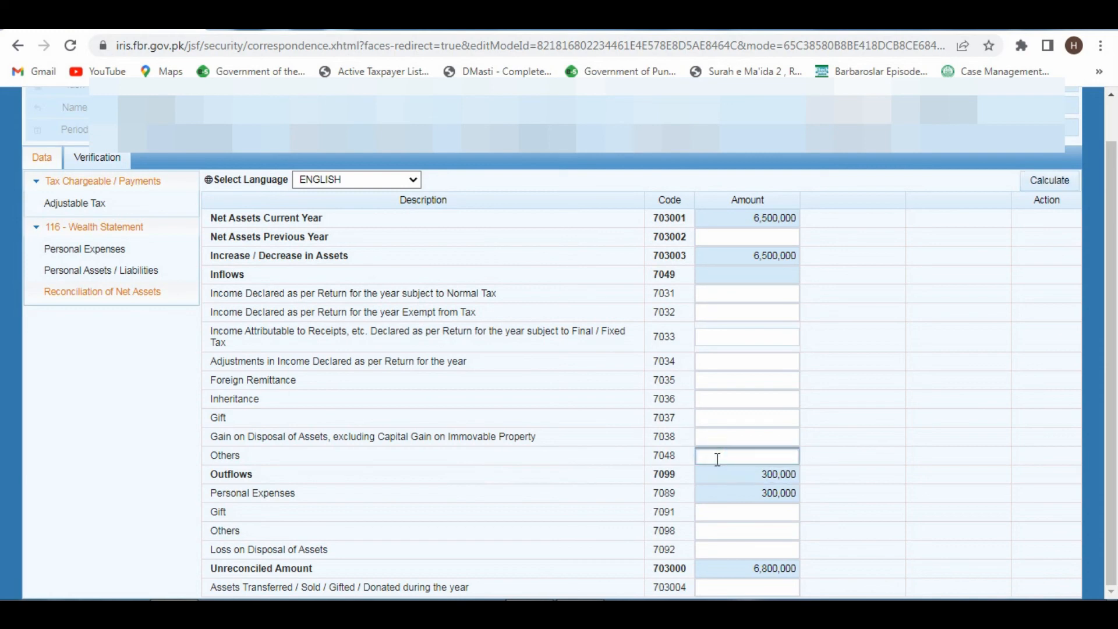
key(ctrl+v)
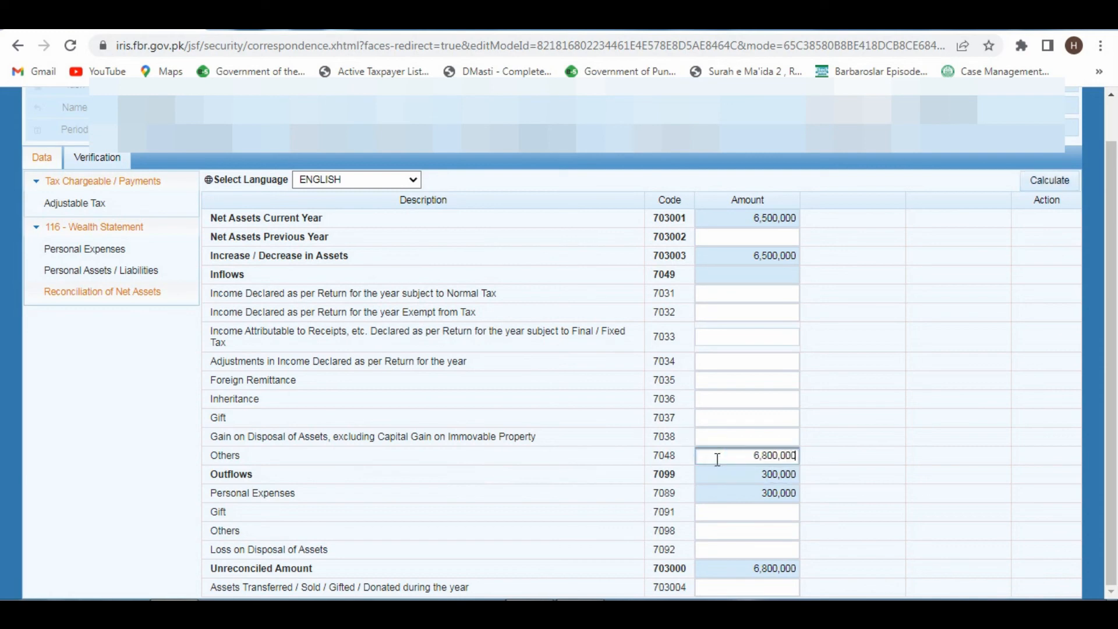
click(1038, 184)
click(1039, 185)
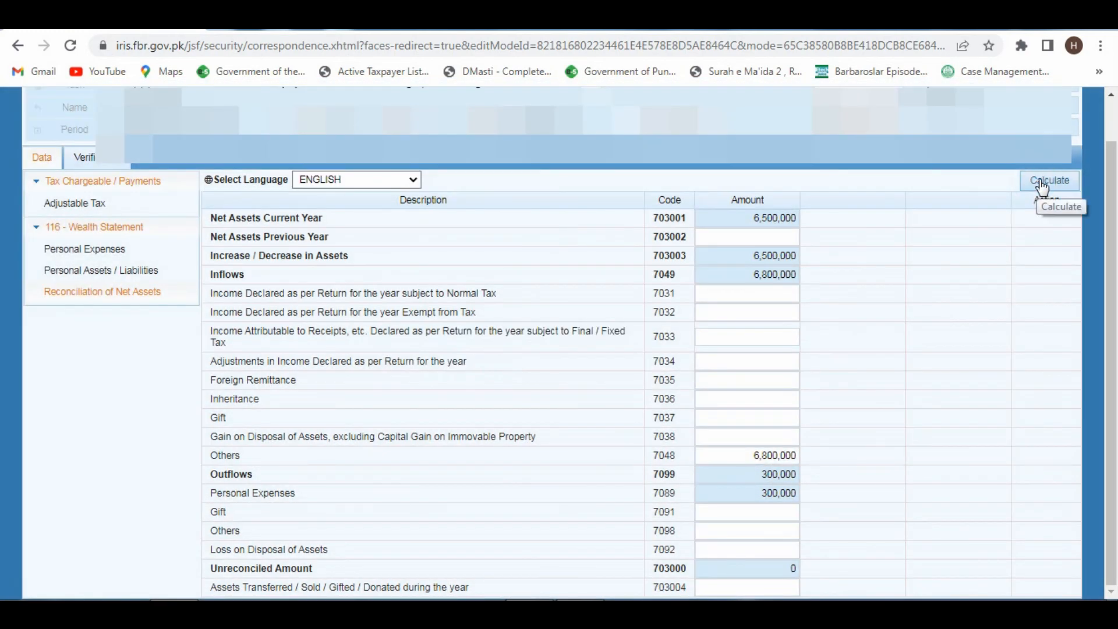
click(774, 568)
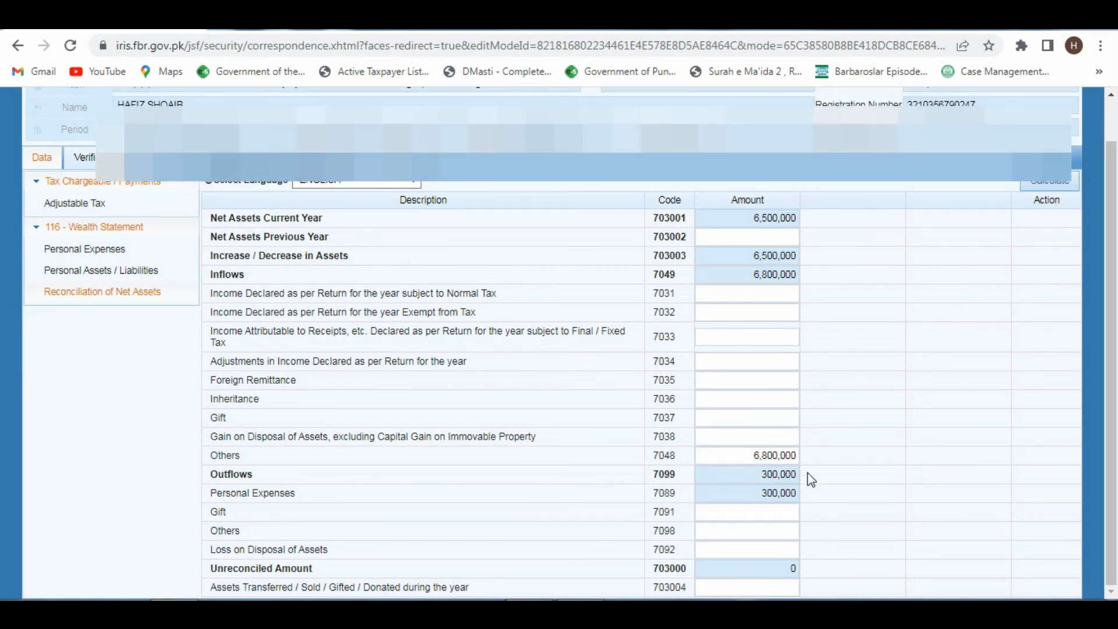
Step: Open the return's Verification section and save the return
scroll(618, 417, up, 2)
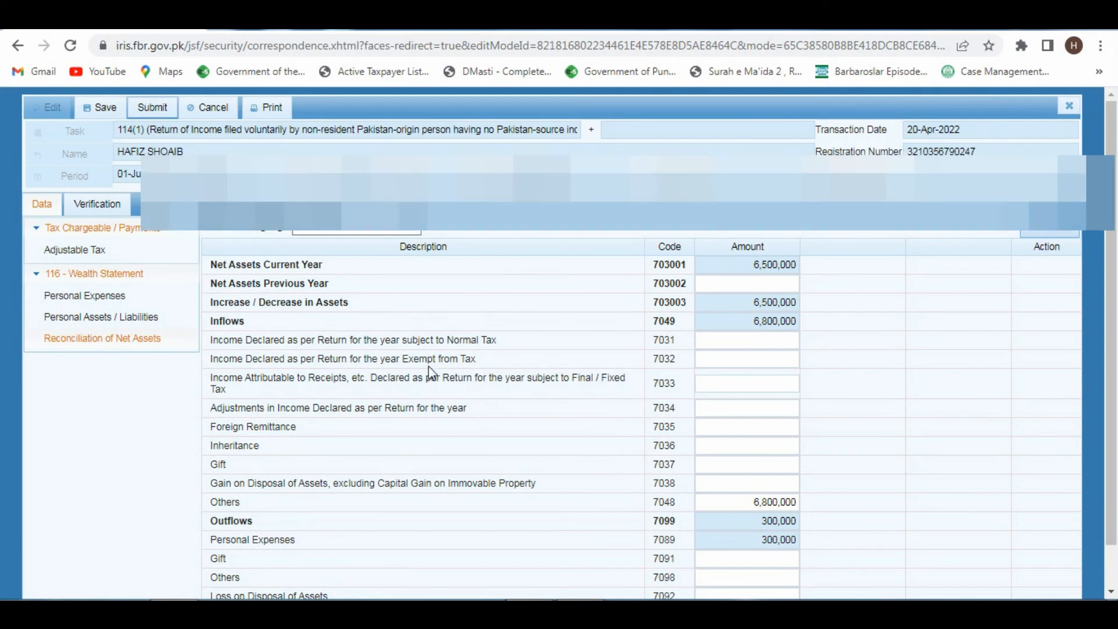
click(105, 205)
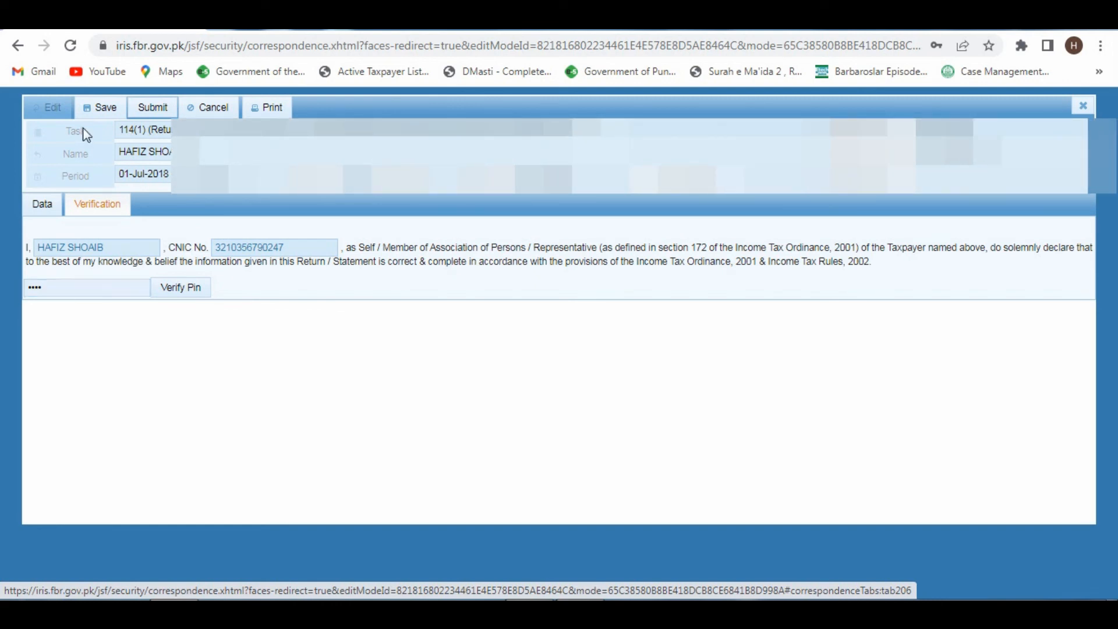
click(108, 108)
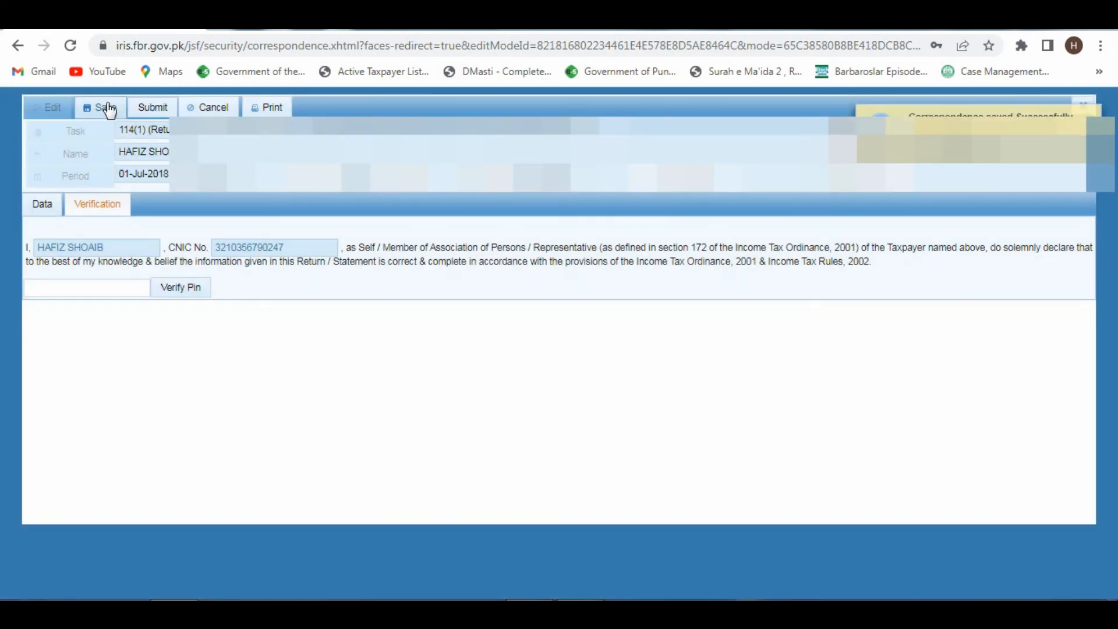